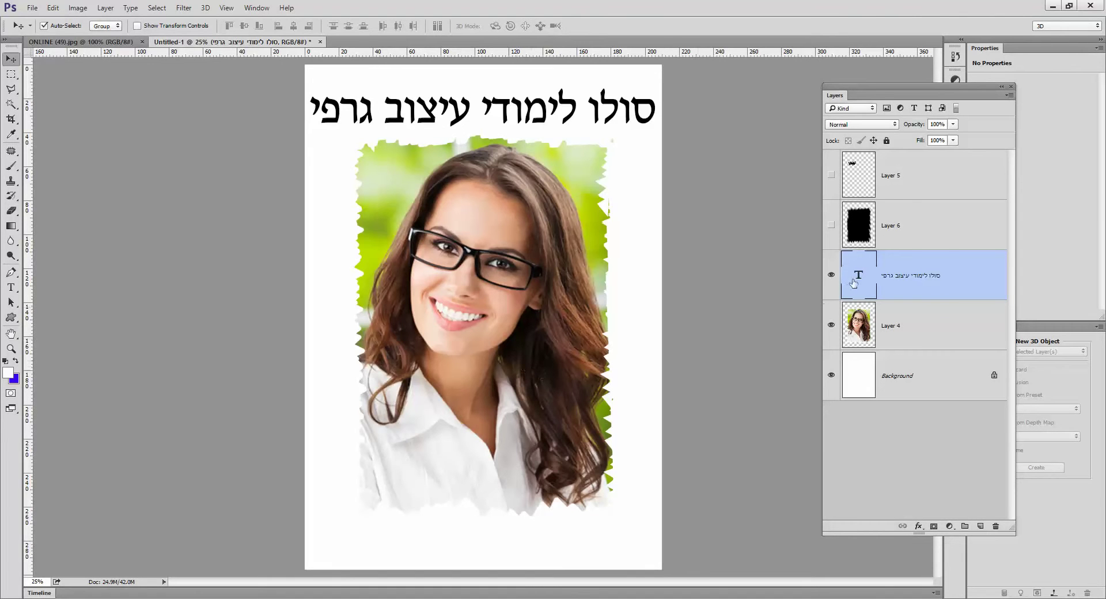
Place the portrait photo from ONLINE (49).jpg into the poster document and hide Layer 4
drag(328, 69, 479, 302)
click(832, 376)
Free-transform the placed photo, enlarging it proportionally and positioning it to fill most of the page below the Hebrew heading
key(ctrl+t)
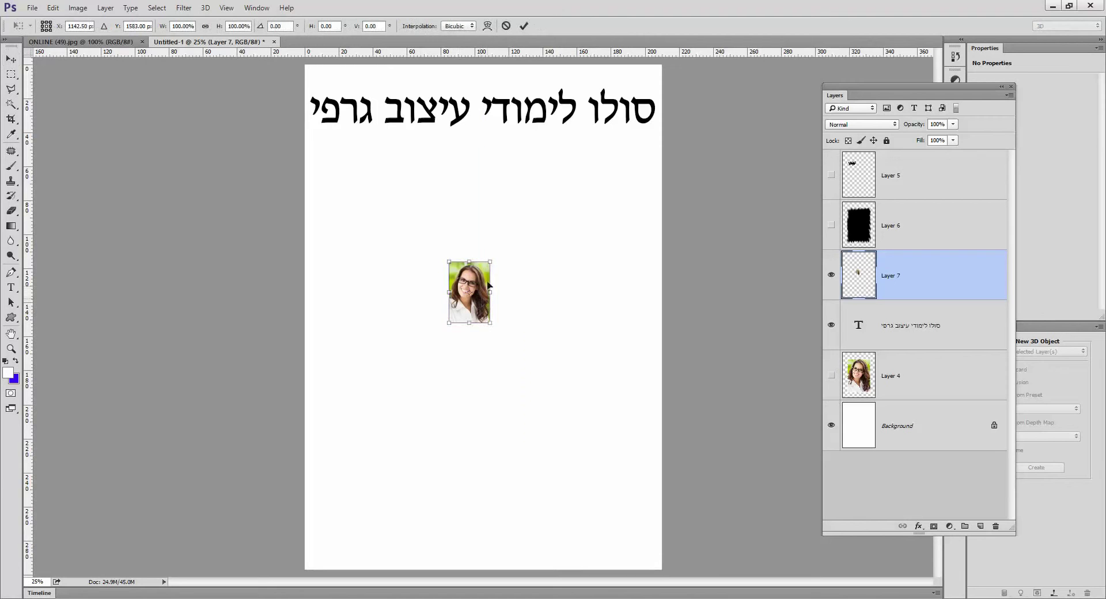
click(52, 9)
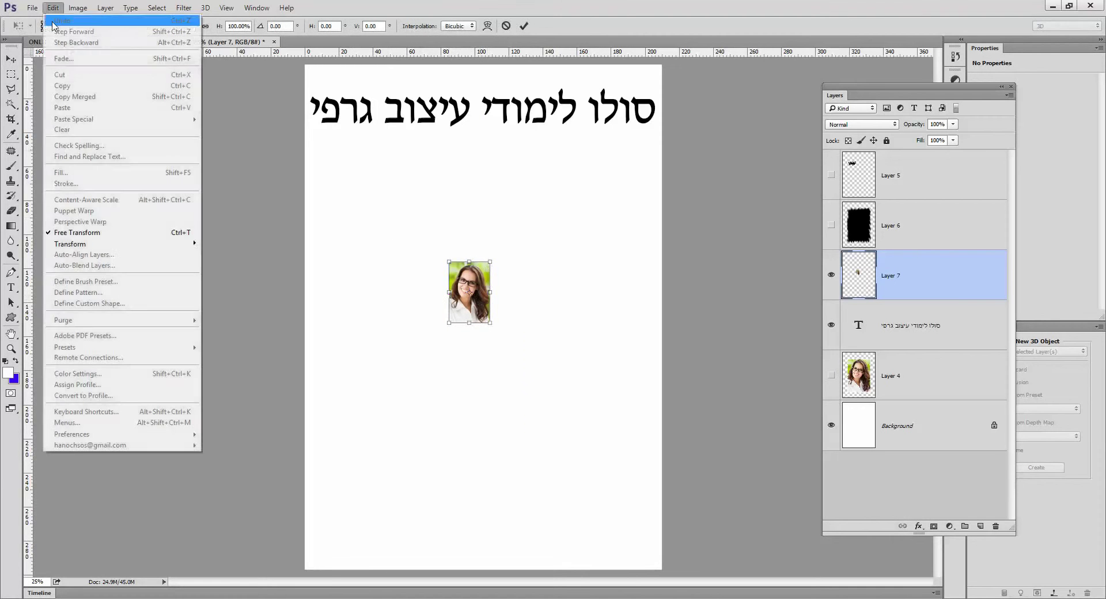
click(86, 234)
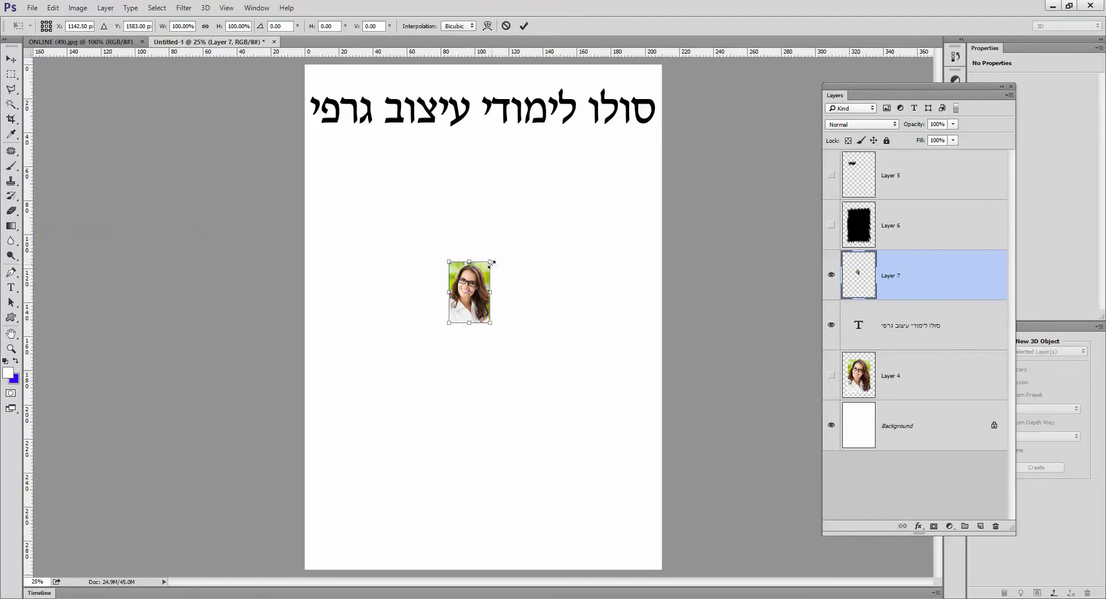
drag(492, 264, 576, 132)
drag(447, 323, 340, 486)
drag(574, 141, 599, 99)
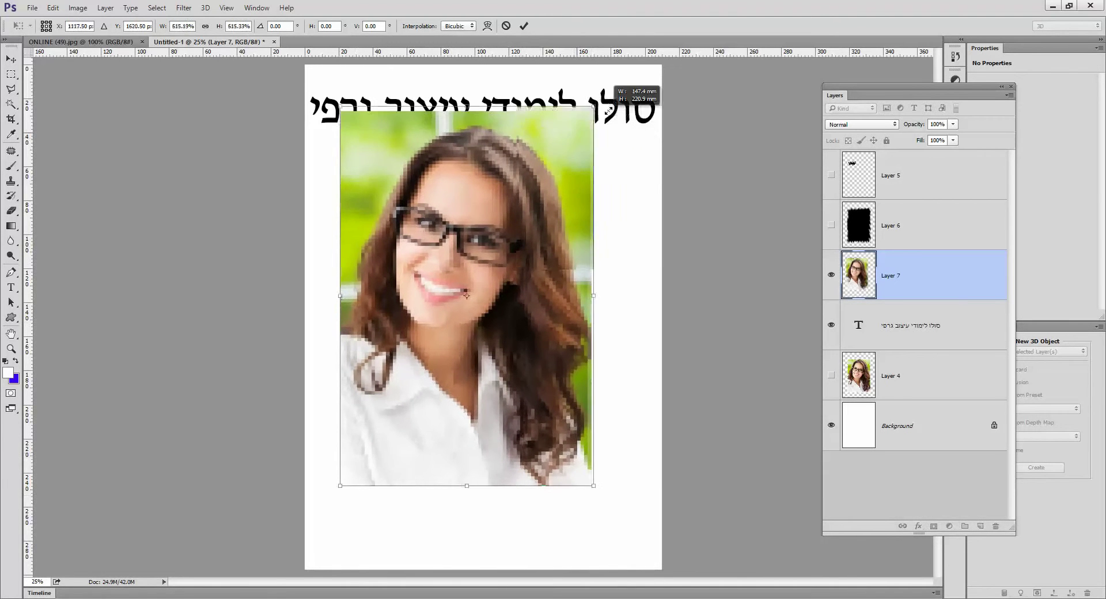
drag(497, 284, 510, 346)
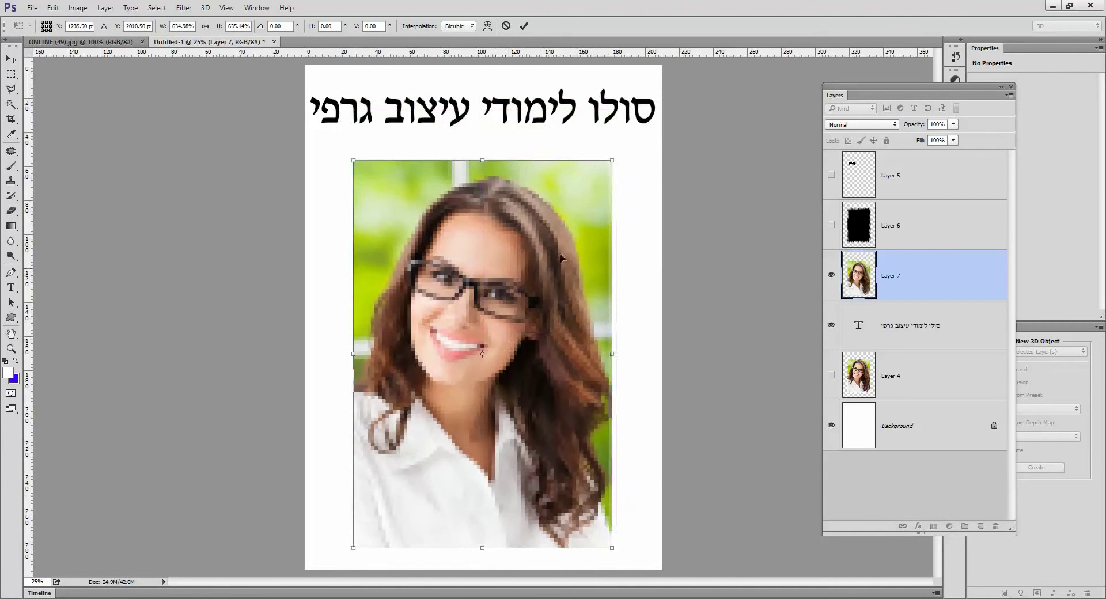
drag(612, 159, 625, 141)
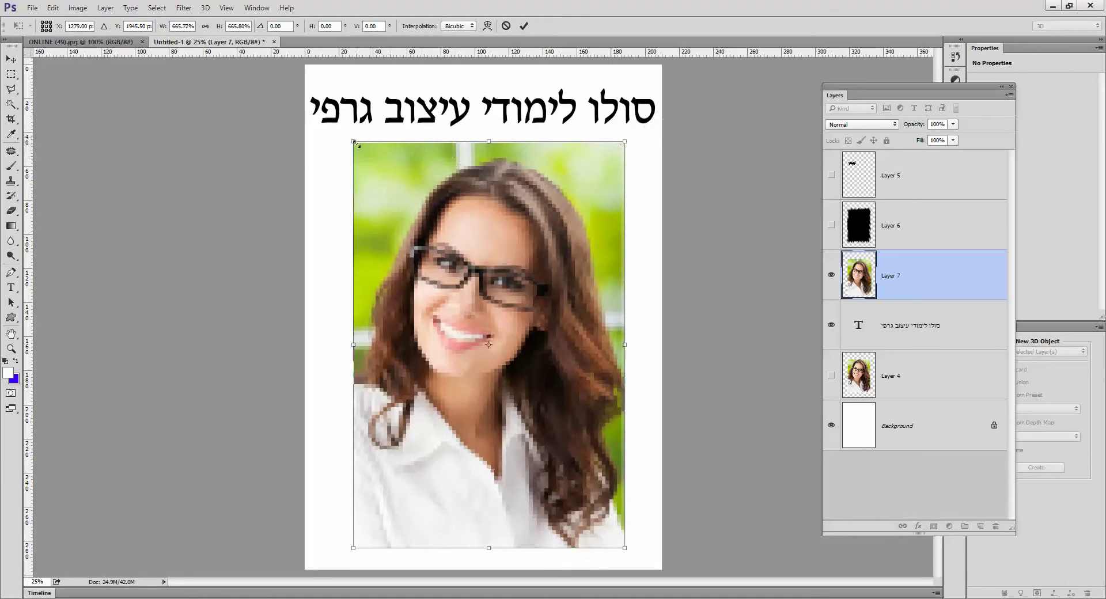
drag(354, 142, 347, 131)
key(Return)
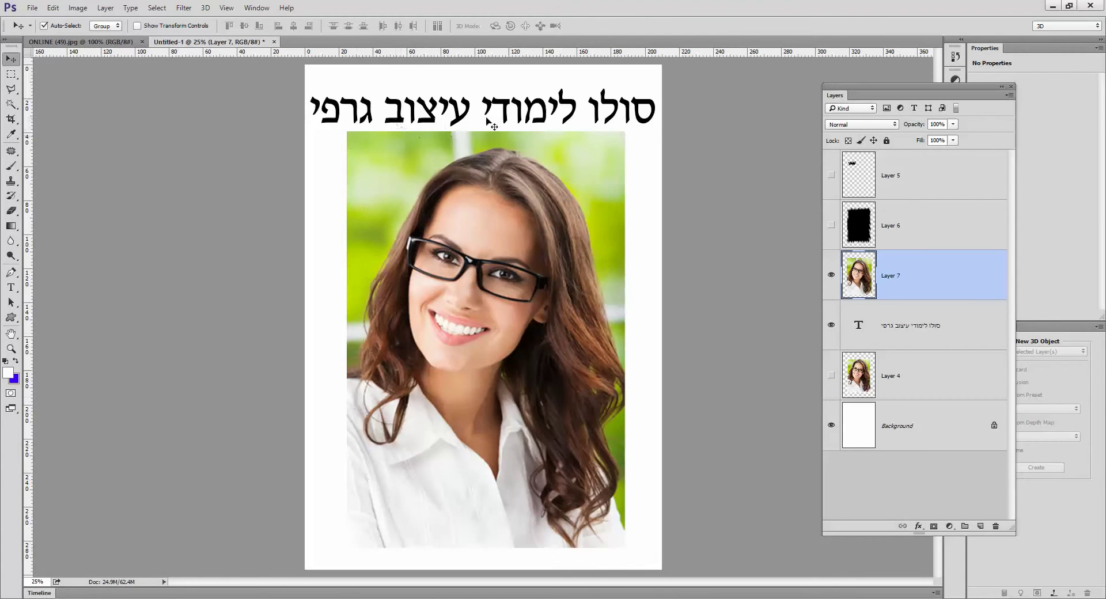
Hide Layer 7 and draw a small closed Polygonal Lasso selection with zigzag upper and lower edges on the empty page
click(832, 276)
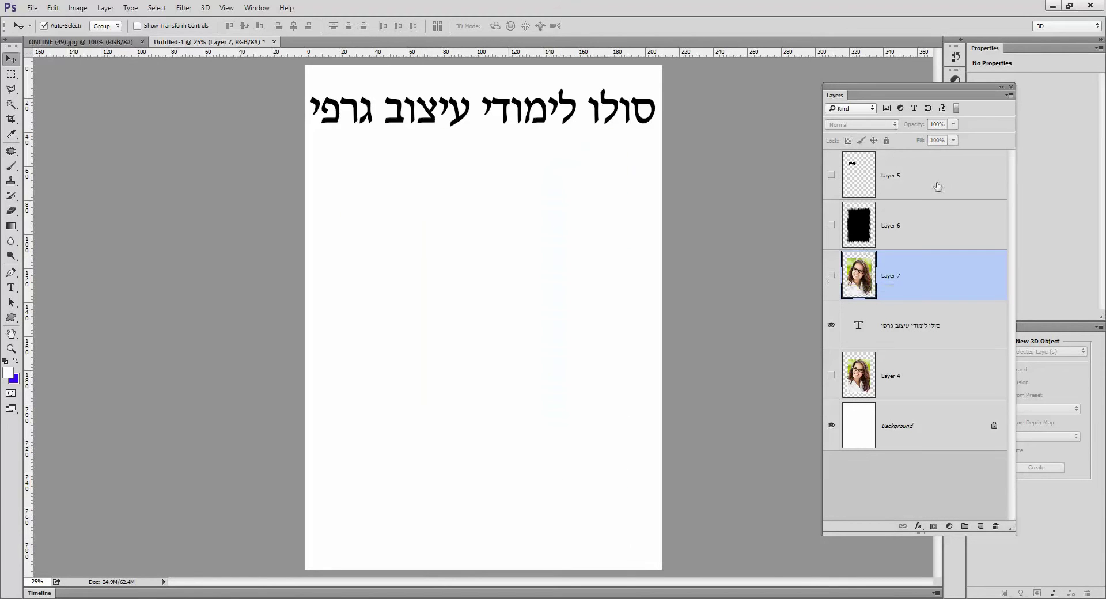
click(11, 90)
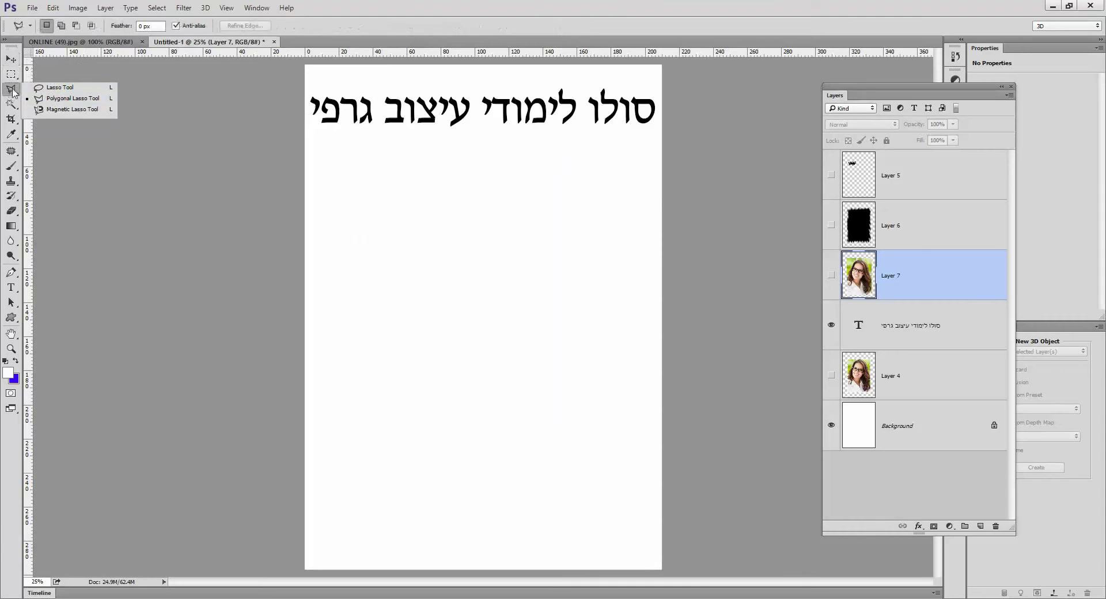
click(55, 101)
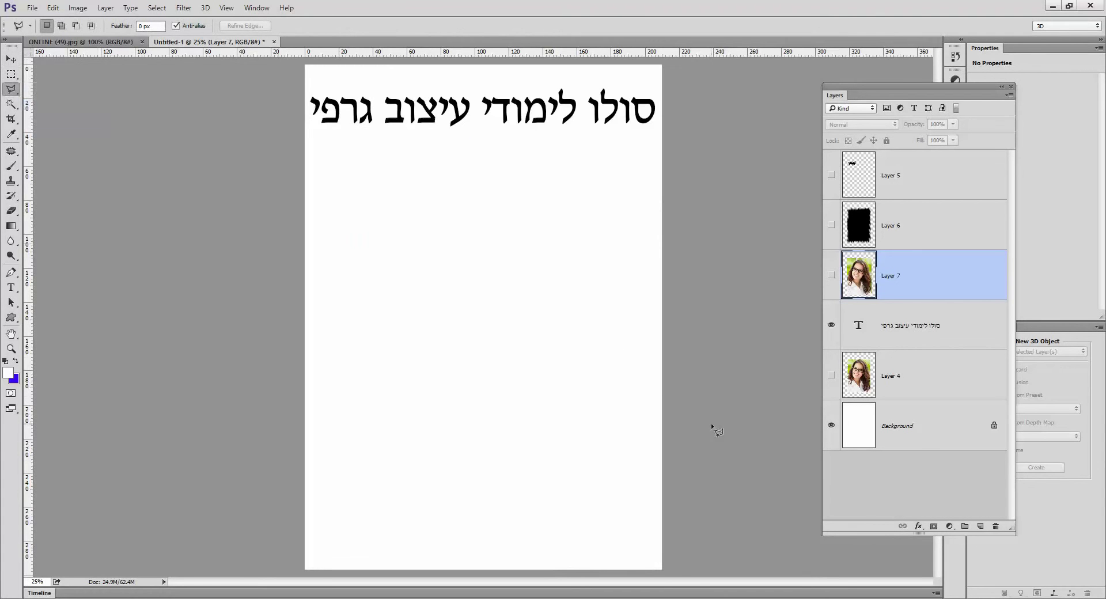
click(409, 248)
click(414, 218)
click(420, 248)
click(426, 218)
click(431, 248)
click(439, 220)
click(440, 247)
click(446, 221)
click(448, 247)
click(455, 220)
click(456, 246)
click(464, 220)
click(466, 246)
click(474, 222)
click(471, 268)
click(463, 253)
click(458, 270)
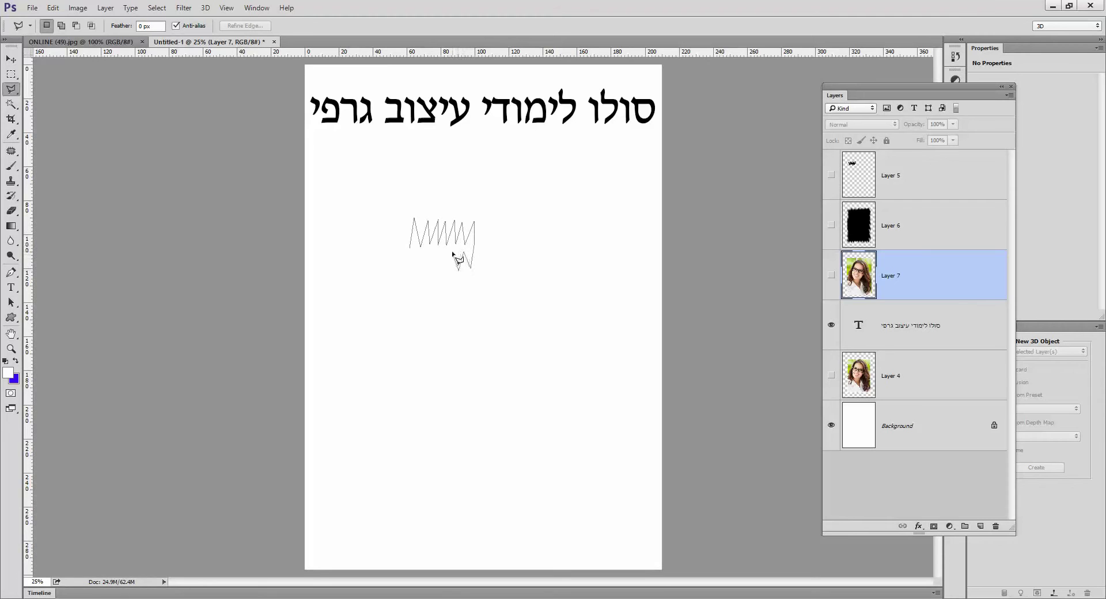
click(452, 253)
click(447, 271)
click(442, 253)
click(411, 251)
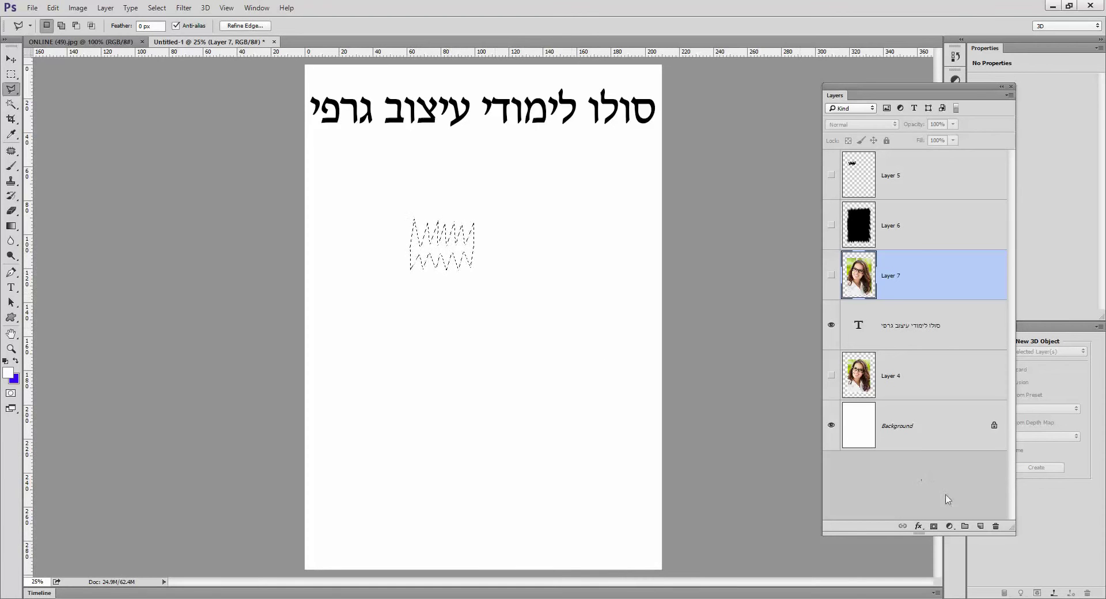
Add a new layer and transform the zigzag selection to about 155% width and 42% height
click(980, 526)
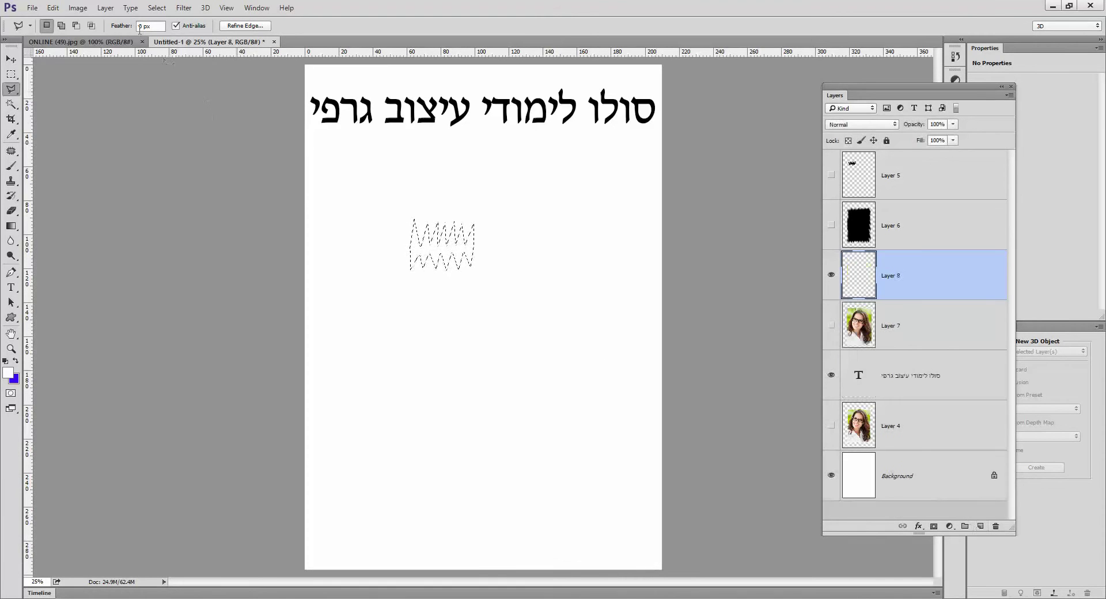
click(155, 8)
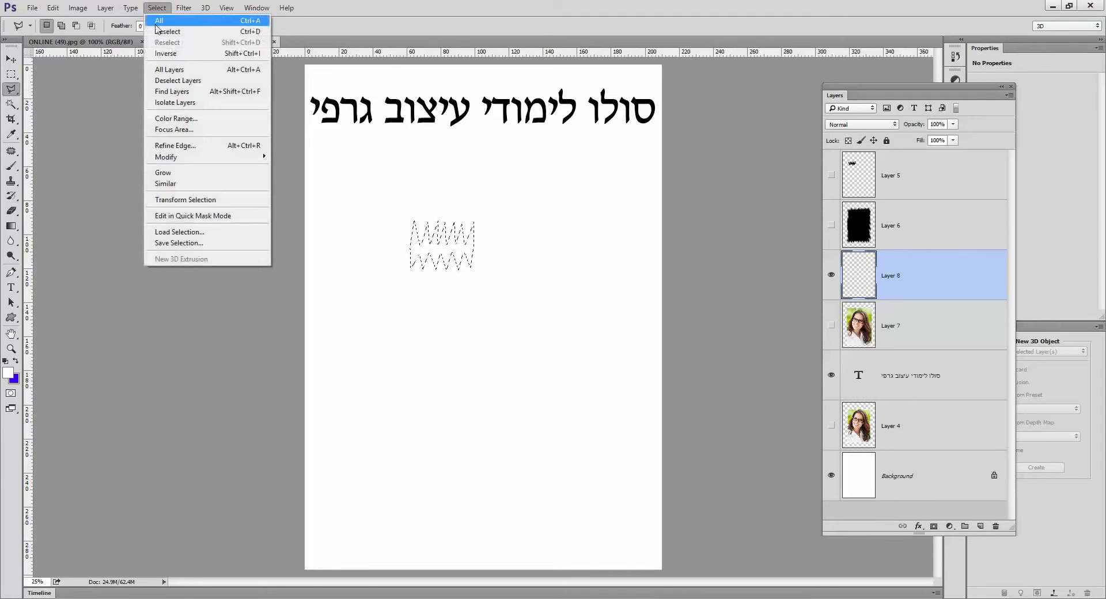
click(196, 201)
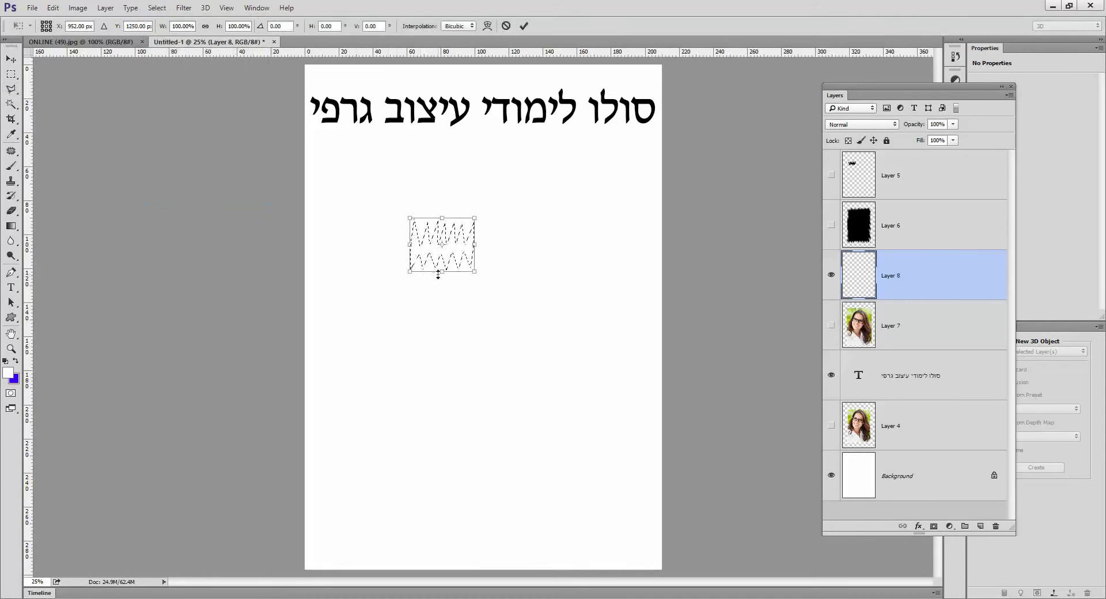
drag(386, 246, 384, 246)
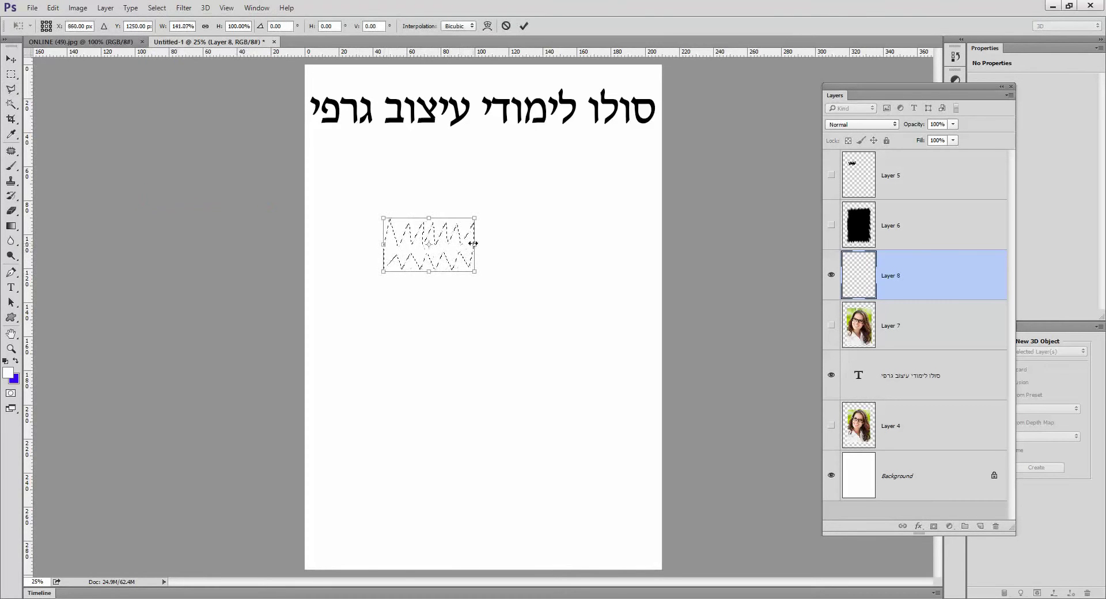
drag(473, 243, 484, 243)
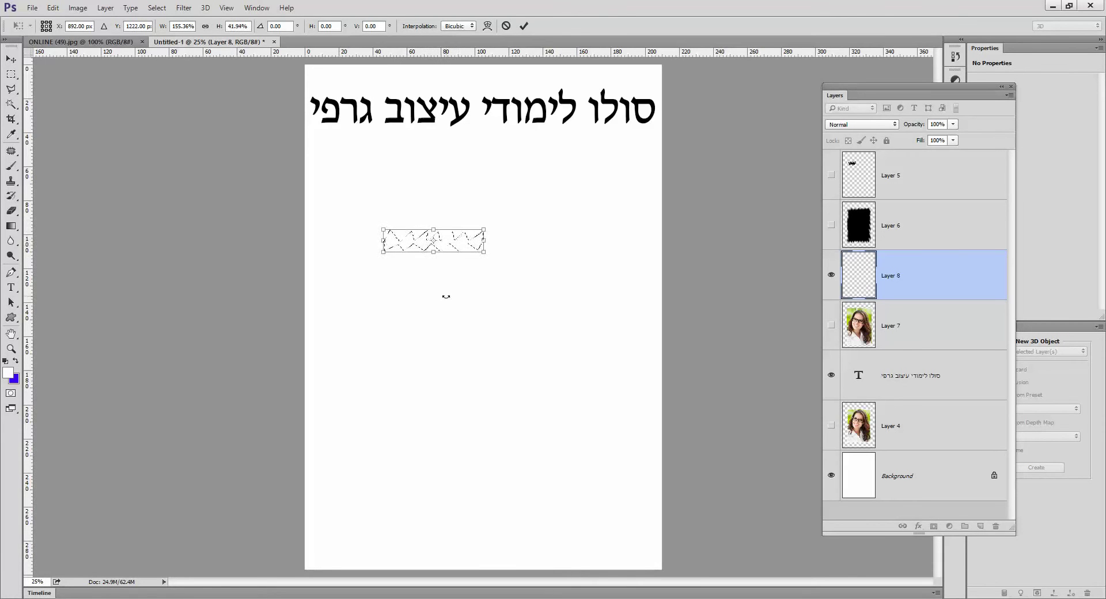
key(Return)
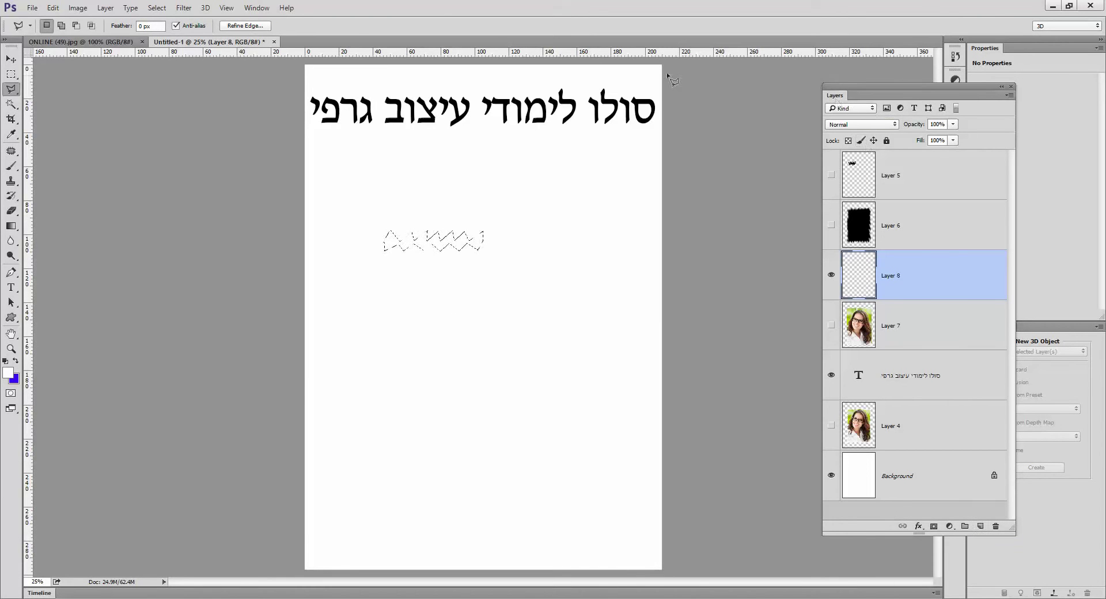
click(257, 8)
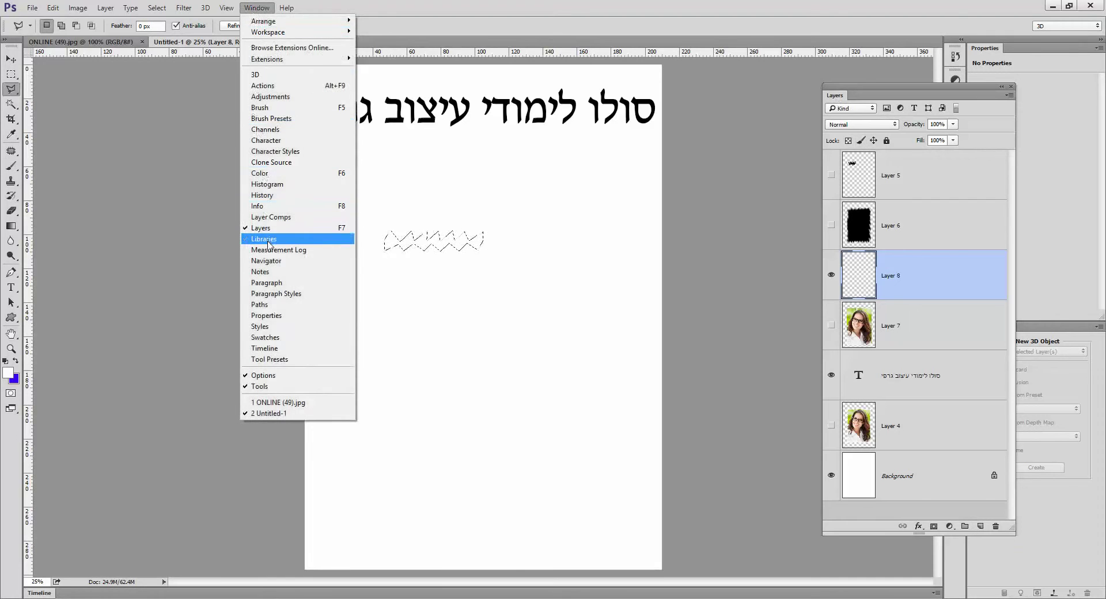
click(937, 180)
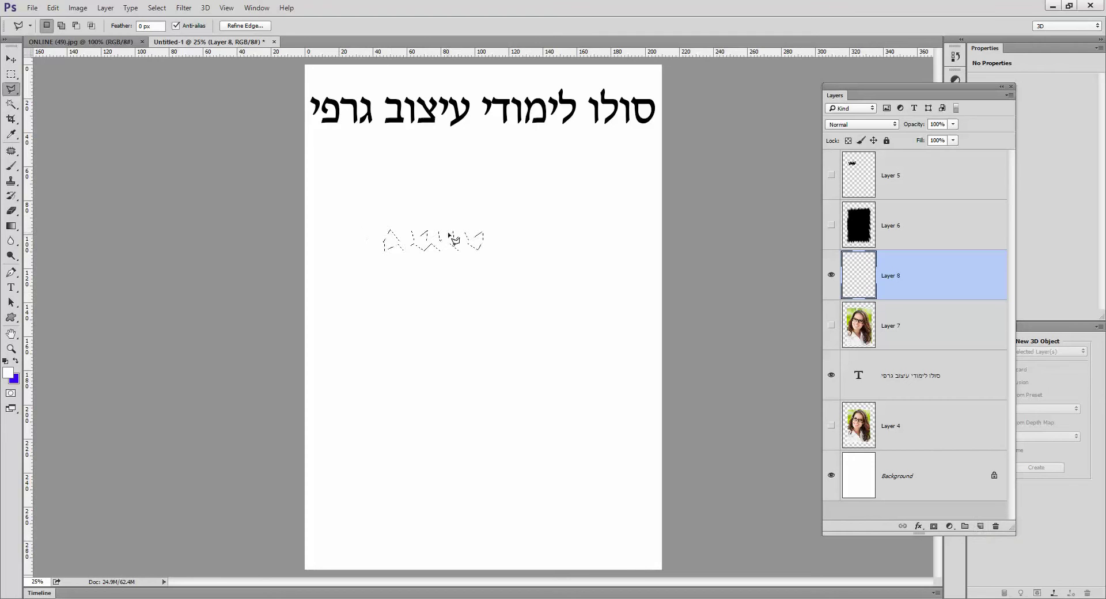
Fill the zigzag selection on Layer 8 with Black in Normal mode at 100% opacity
click(53, 9)
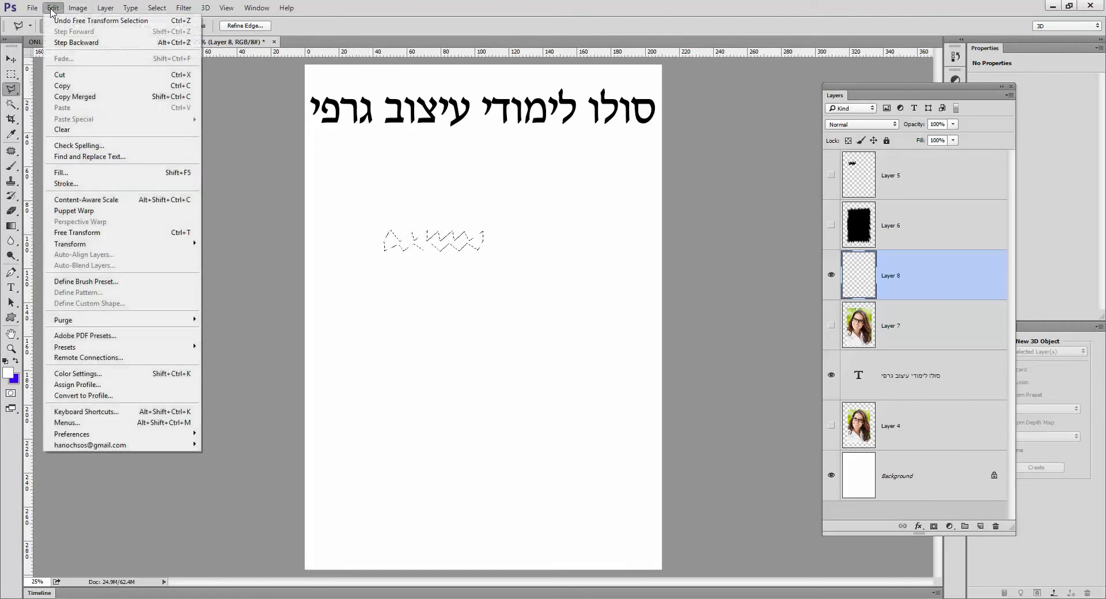
click(108, 178)
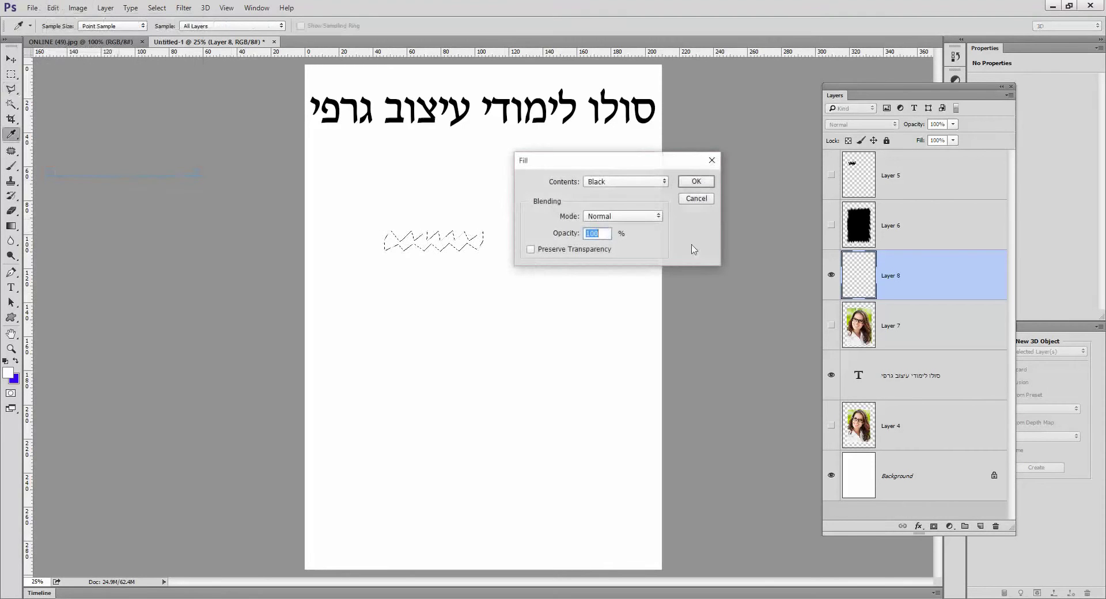
click(649, 182)
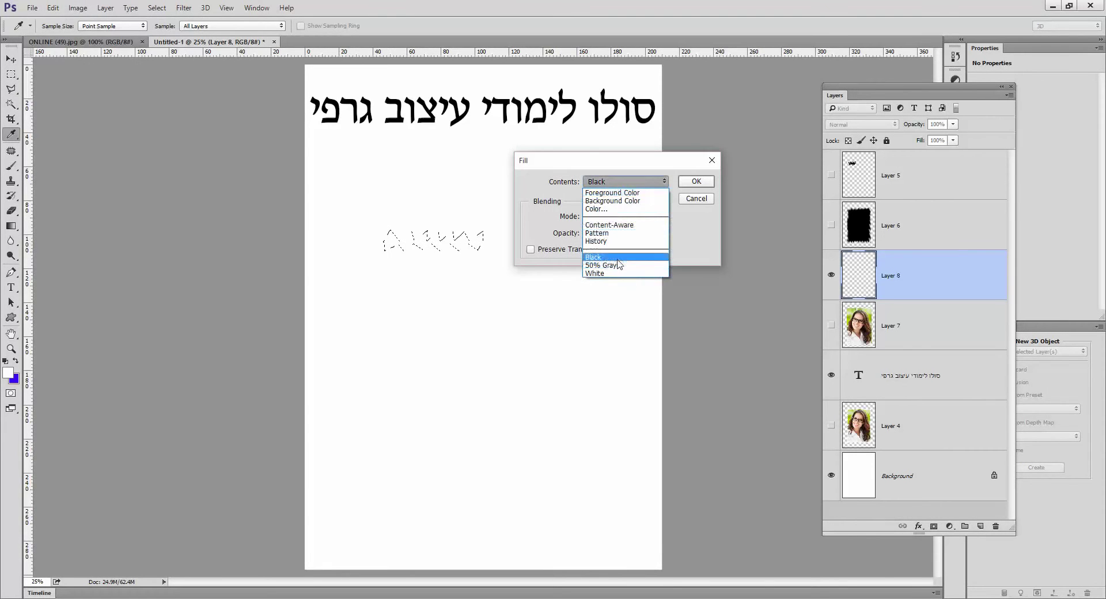
click(618, 259)
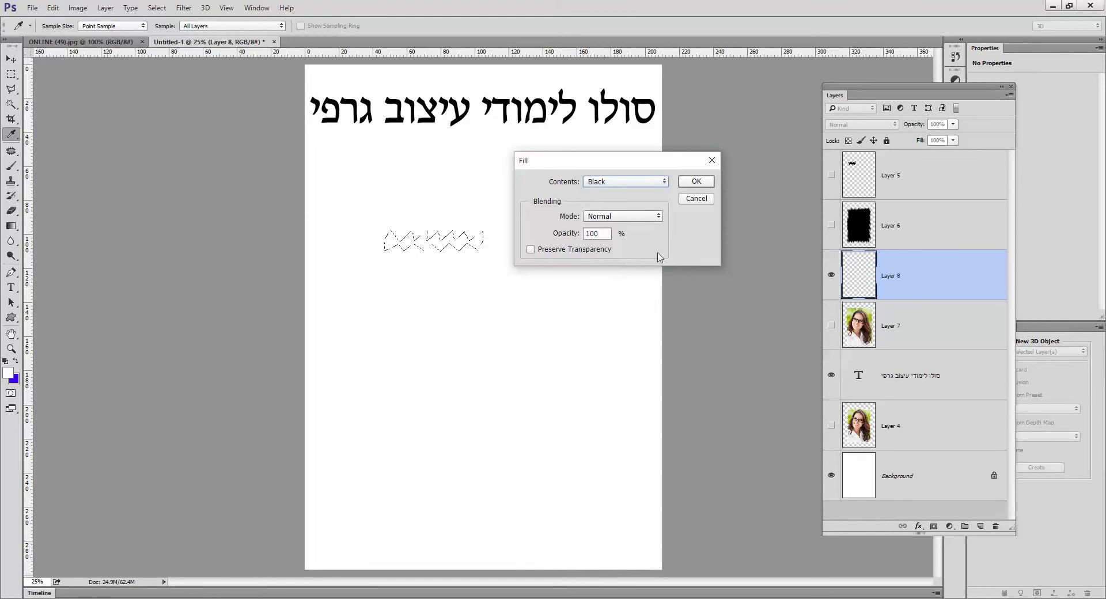
click(695, 182)
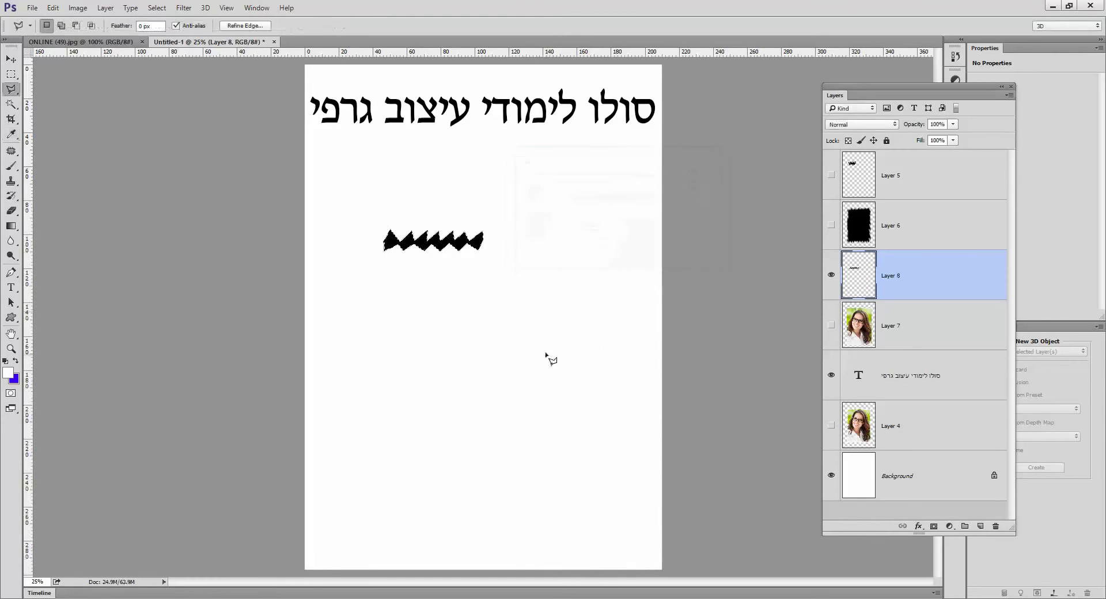
Hide the Background layer and define a brush preset from the selected black zigzag strip, keeping the suggested name
click(831, 477)
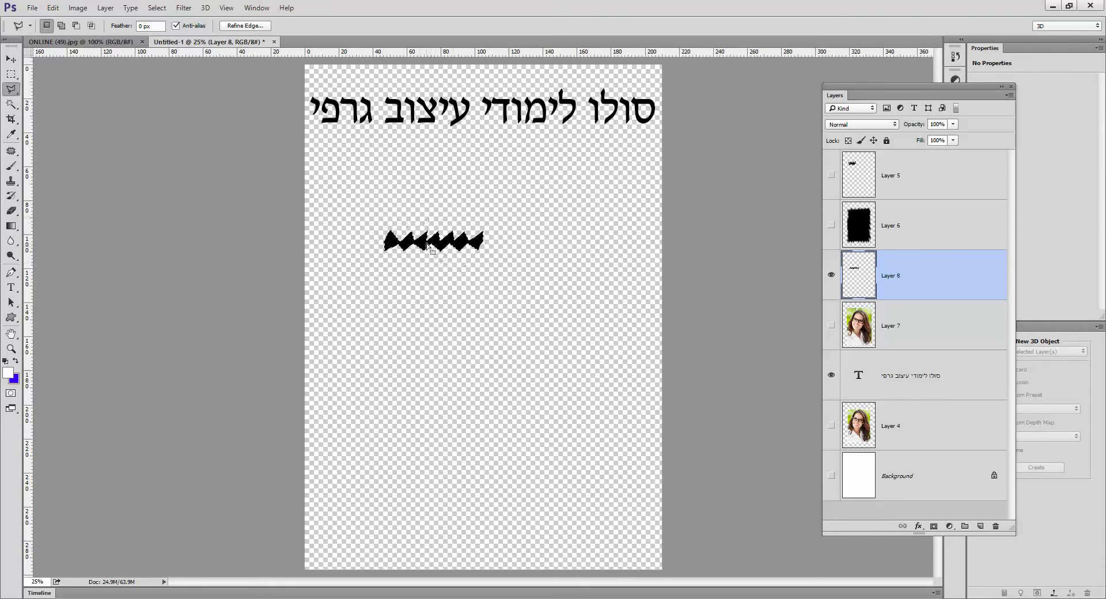
click(52, 8)
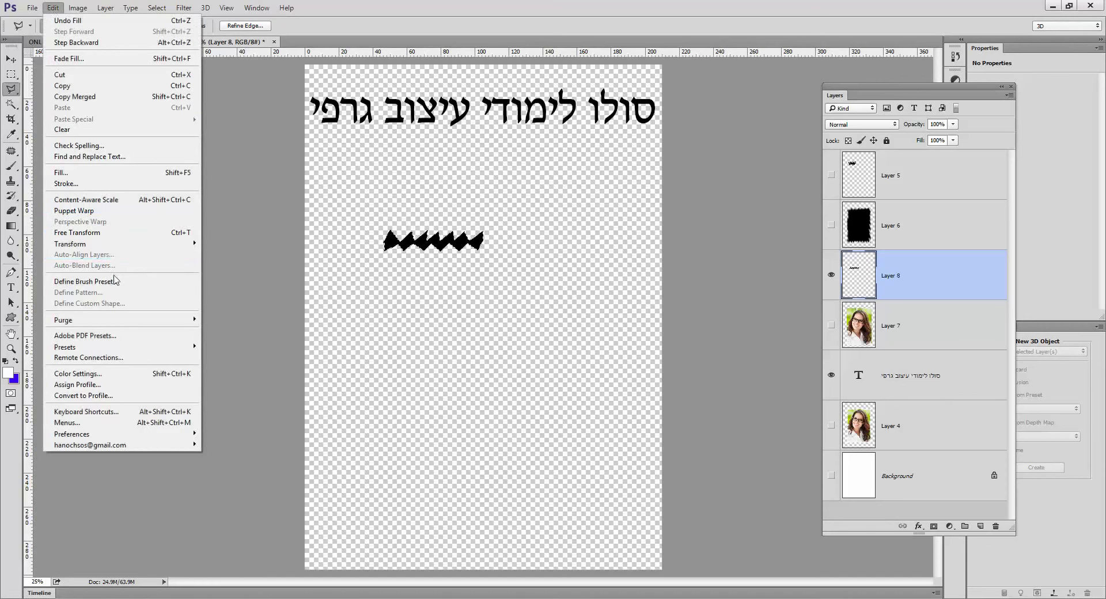
click(83, 281)
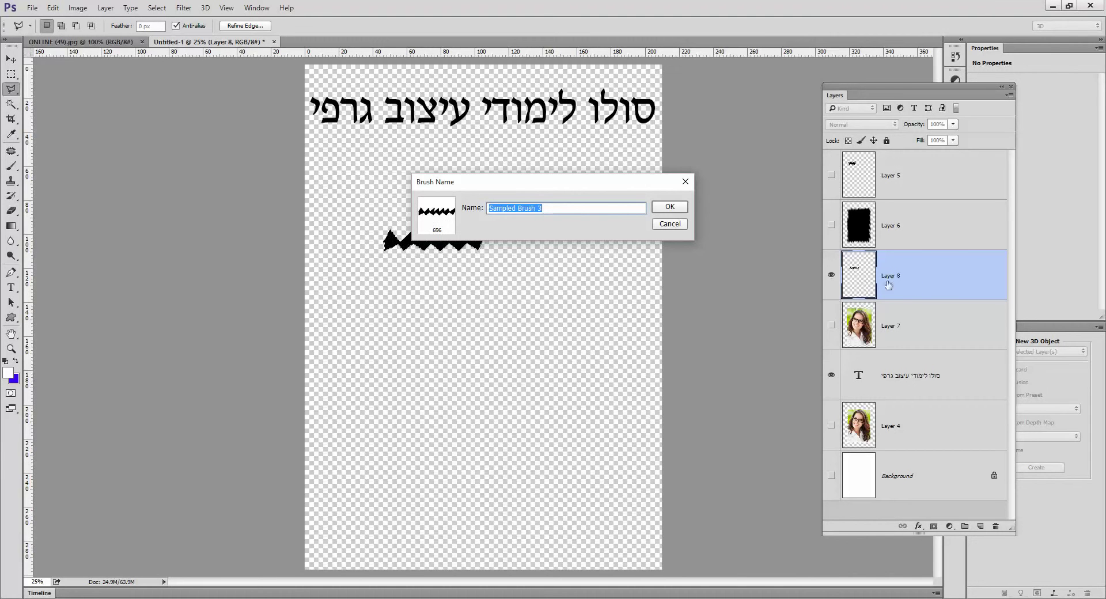
click(670, 209)
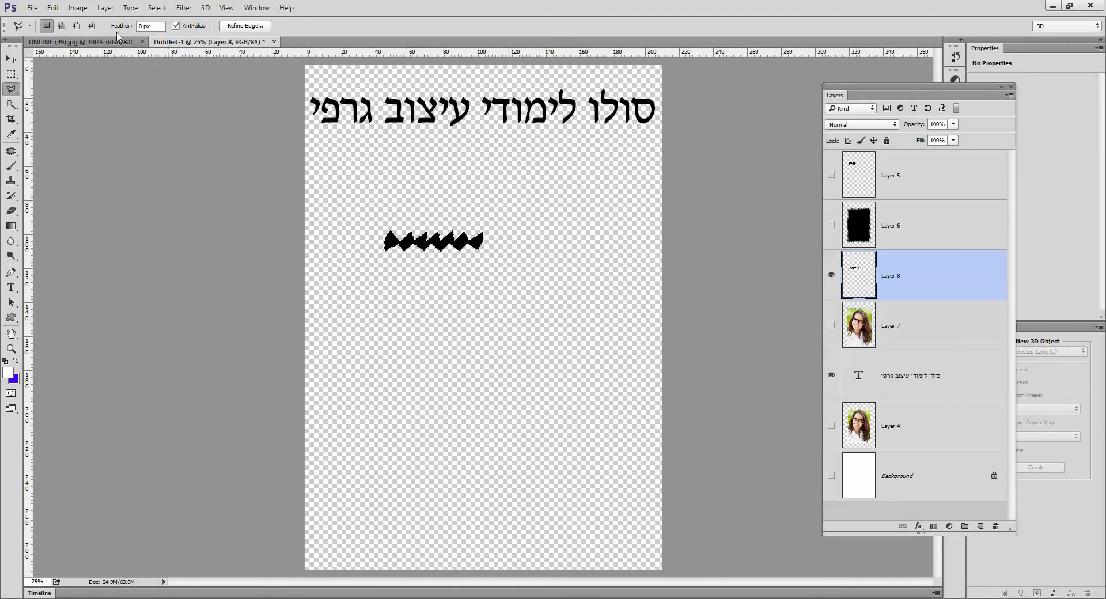
Deselect the zigzag strip and make the photo on Layer 7 visible
click(157, 8)
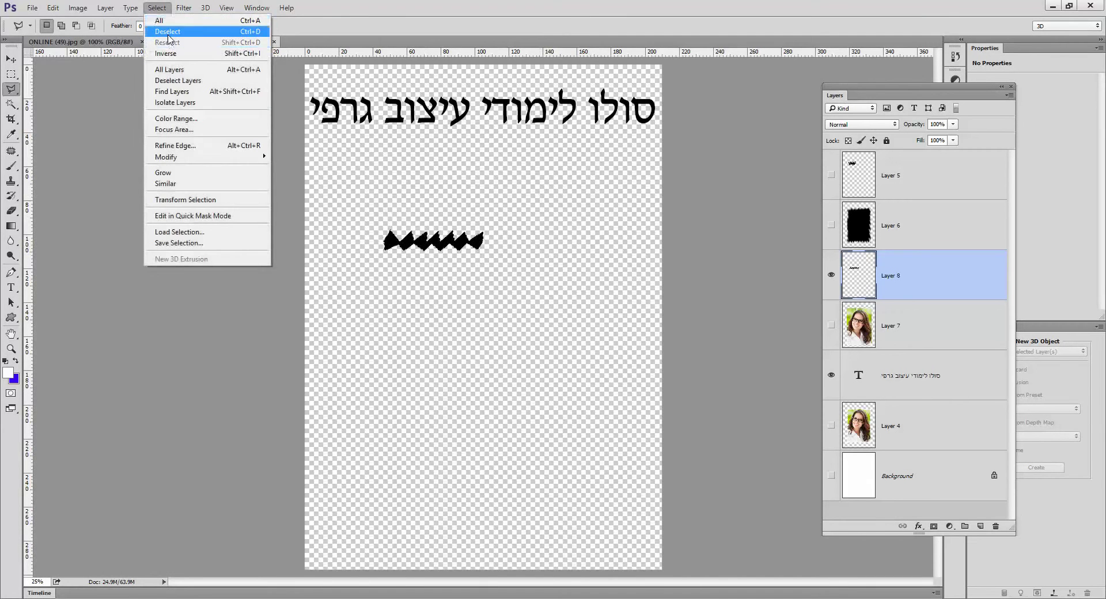
click(168, 33)
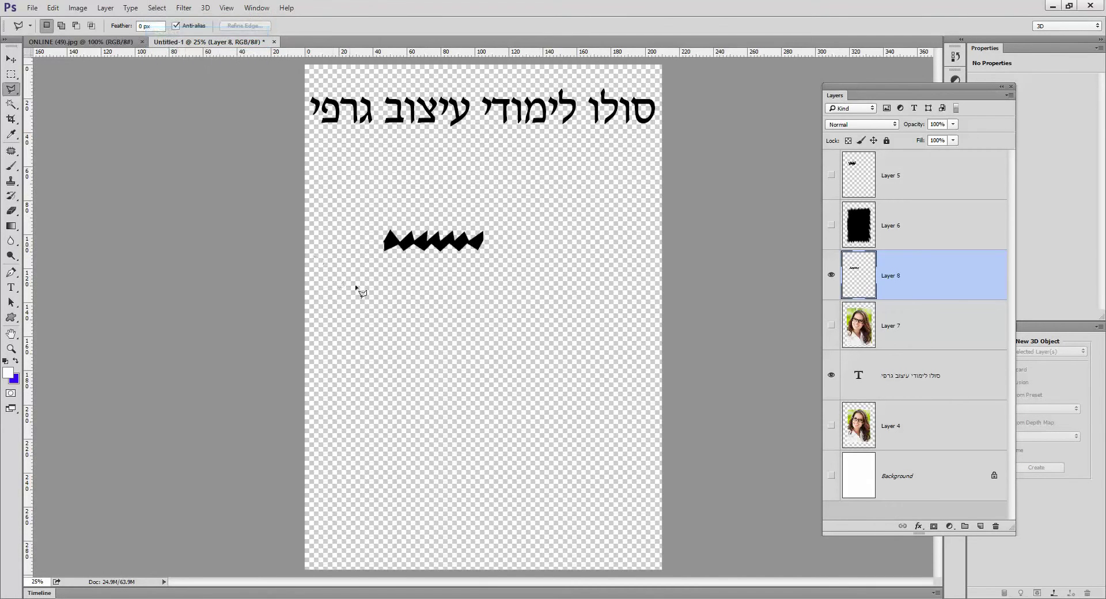
click(831, 325)
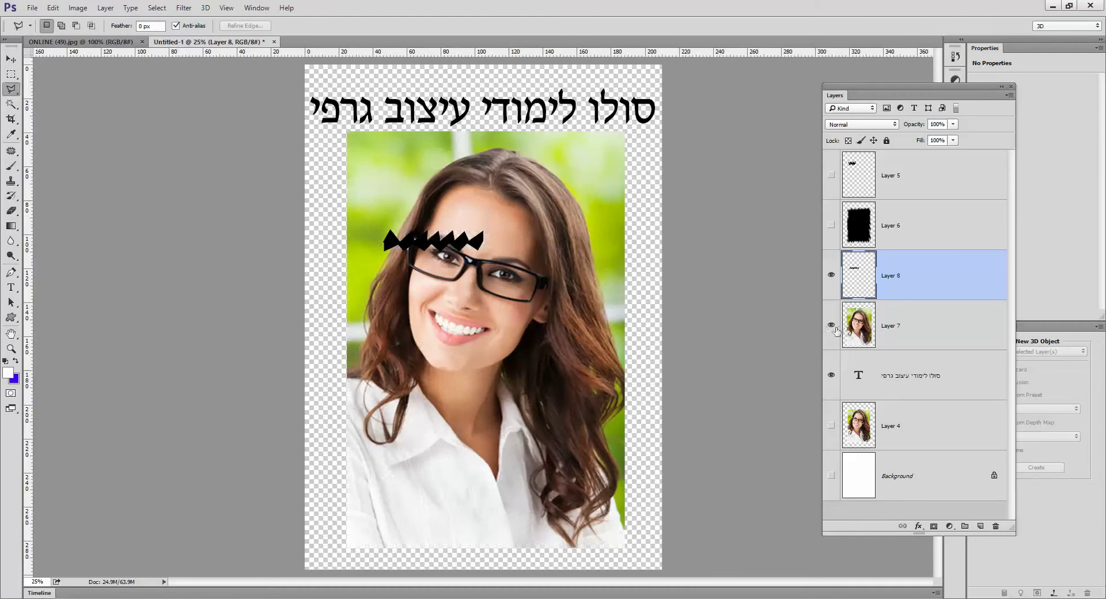
Delete Layer 8, Layer 6 and Layer 5 from the document
drag(887, 275, 996, 522)
drag(873, 227, 992, 522)
drag(907, 175, 996, 521)
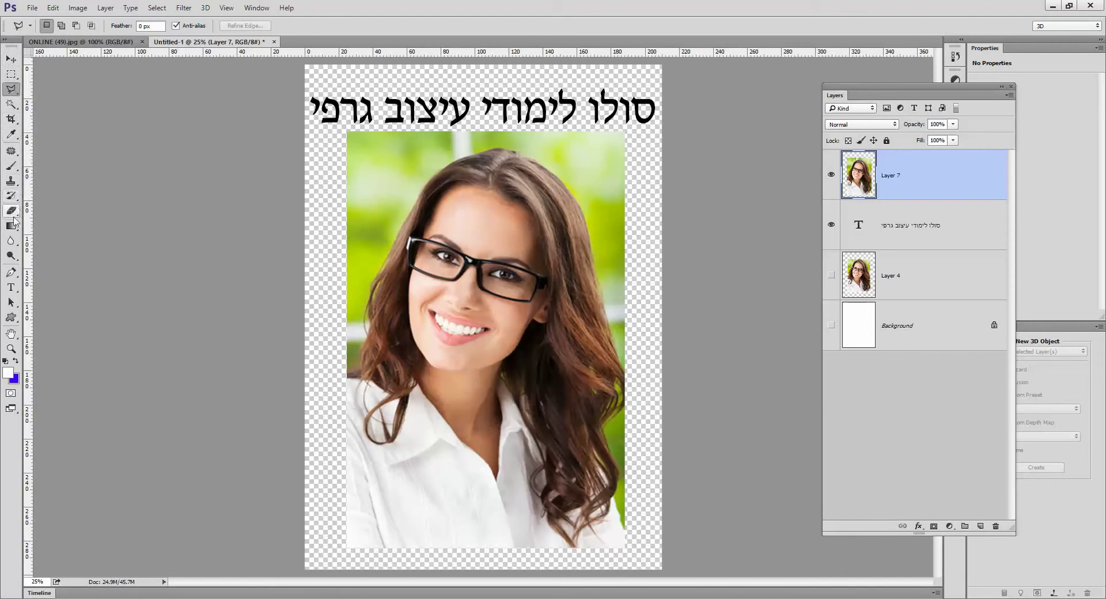
Activate the Eraser tool with the 696 px zigzag brush tip from the brush presets
drag(12, 210, 64, 212)
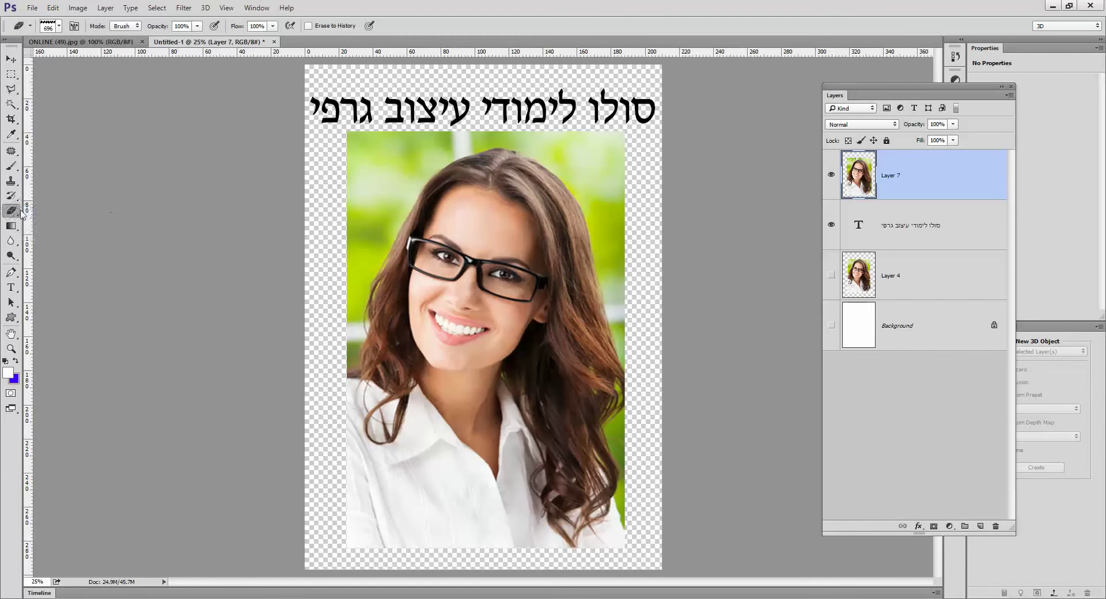
click(60, 27)
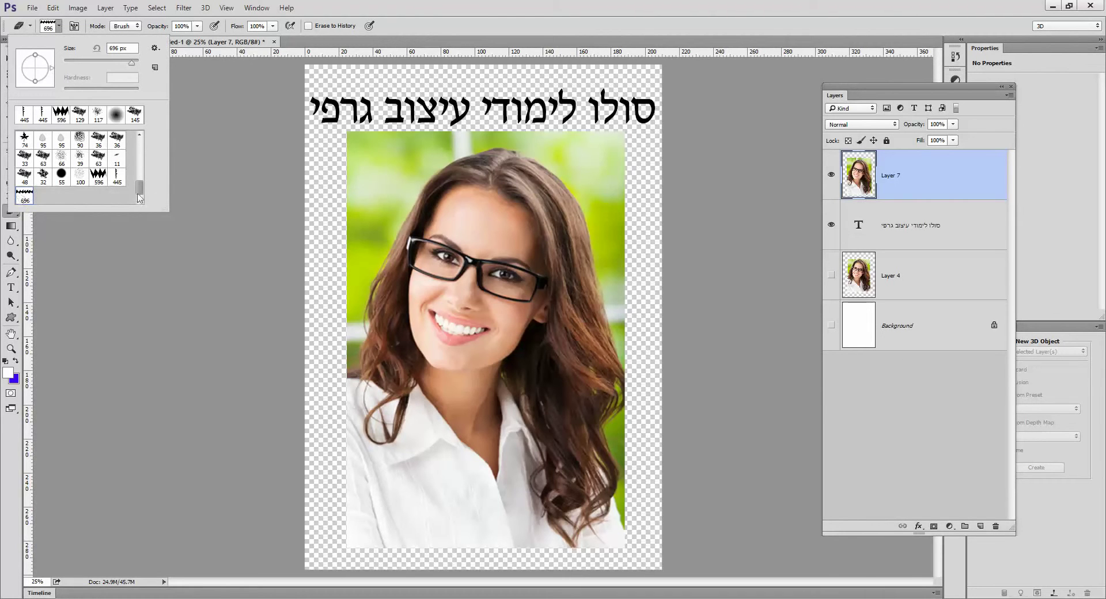
mouse_move(139, 192)
mouse_down()
mouse_move(144, 153)
mouse_move(142, 199)
mouse_up()
click(11, 210)
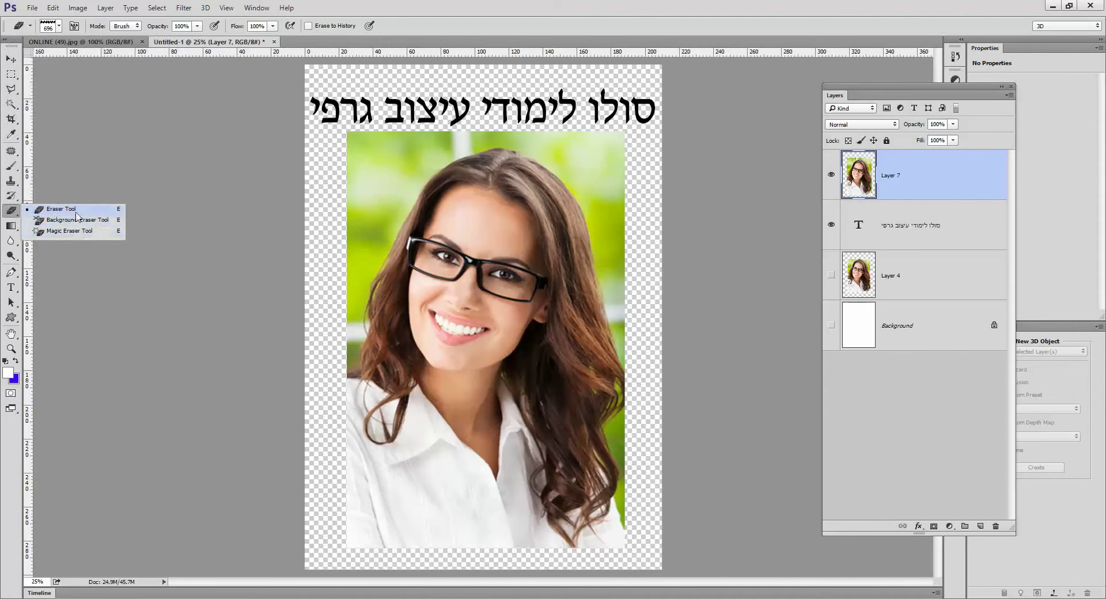
click(76, 214)
click(157, 7)
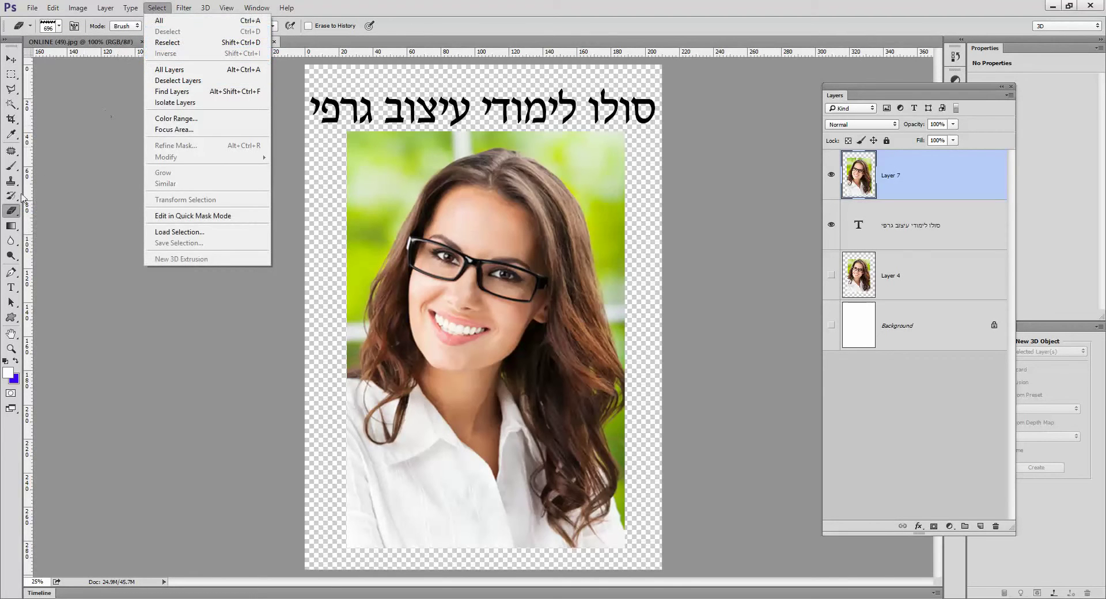
click(16, 217)
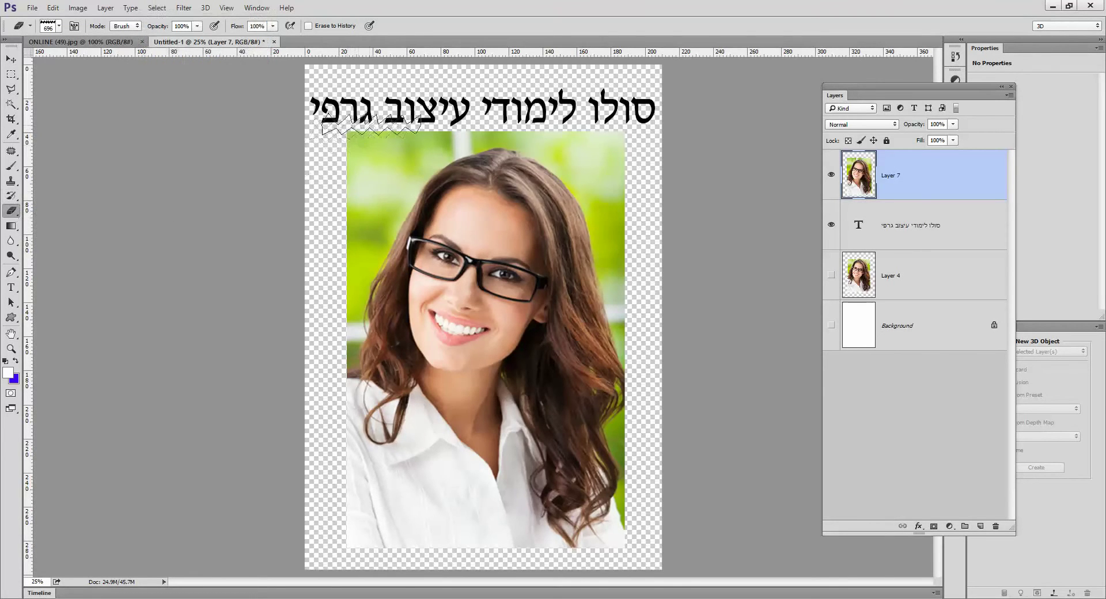
click(59, 25)
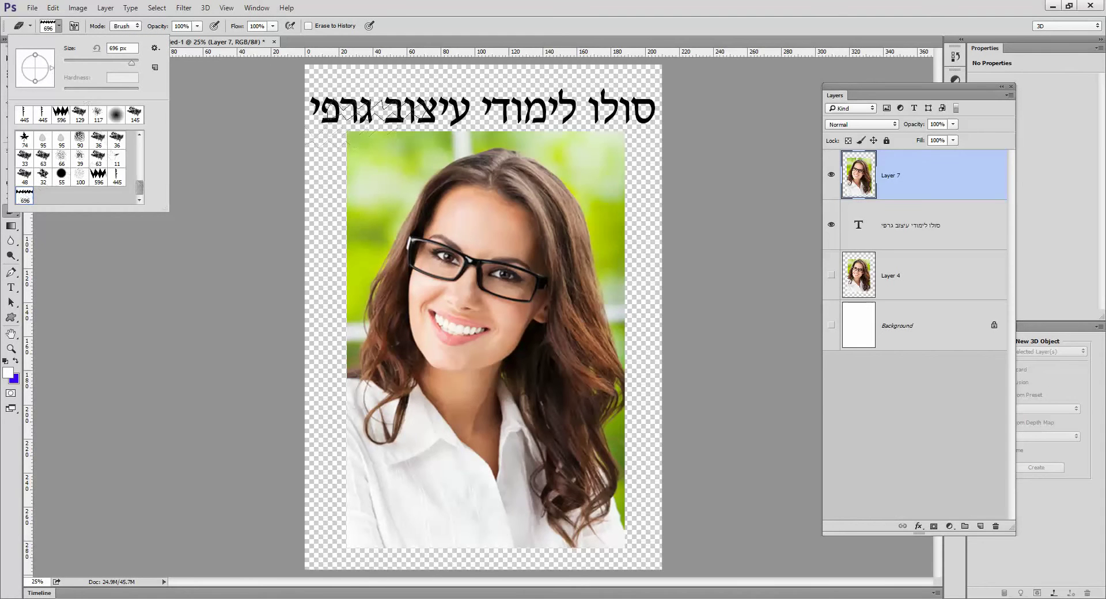
Erase along the photo's top edge on Layer 7 with the zigzag tip and make the Background layer visible
click(410, 131)
drag(409, 131, 579, 130)
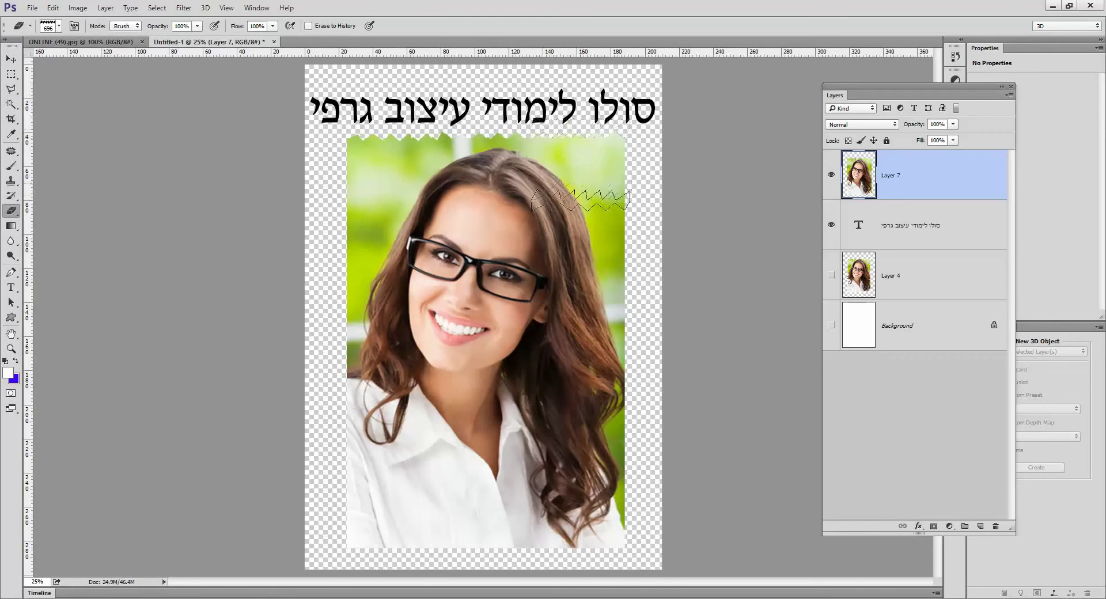
click(832, 328)
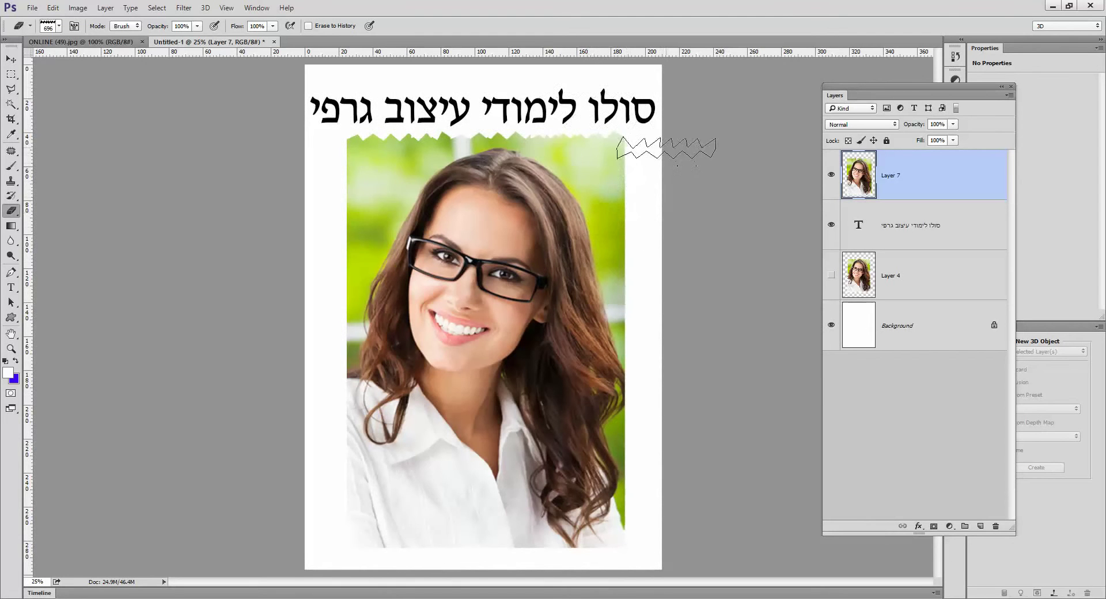
Rotate the zigzag eraser tip to vertical and erase jagged notches all the way down the photo's right edge
drag(666, 151, 674, 192)
click(60, 27)
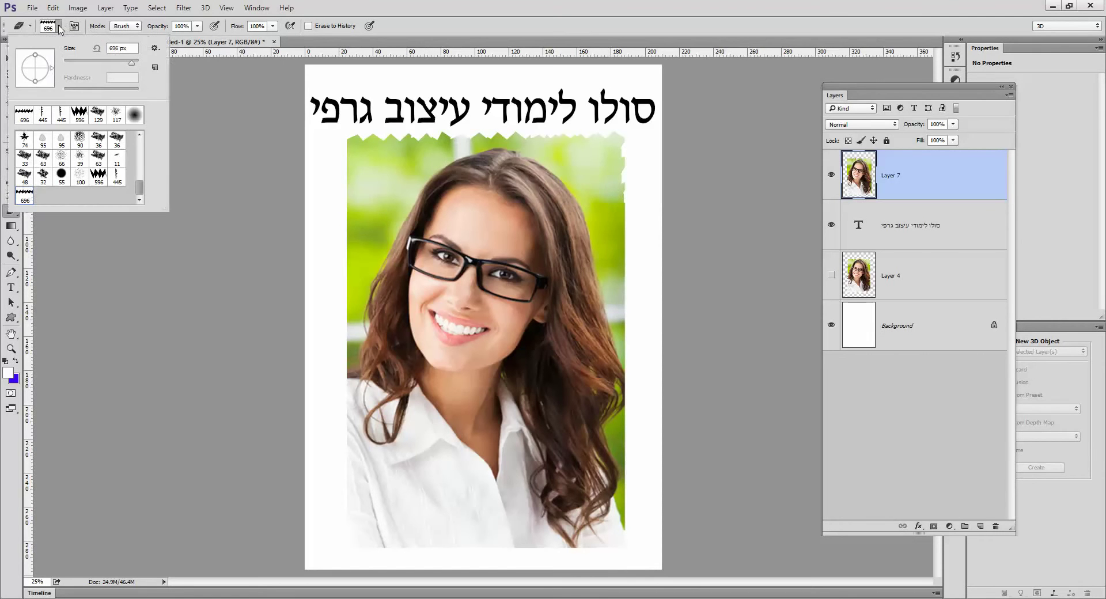
mouse_move(52, 71)
mouse_down()
mouse_move(40, 89)
mouse_move(20, 75)
mouse_up()
mouse_move(20, 70)
mouse_down()
mouse_move(26, 53)
mouse_move(43, 50)
mouse_move(66, 64)
mouse_up()
click(628, 173)
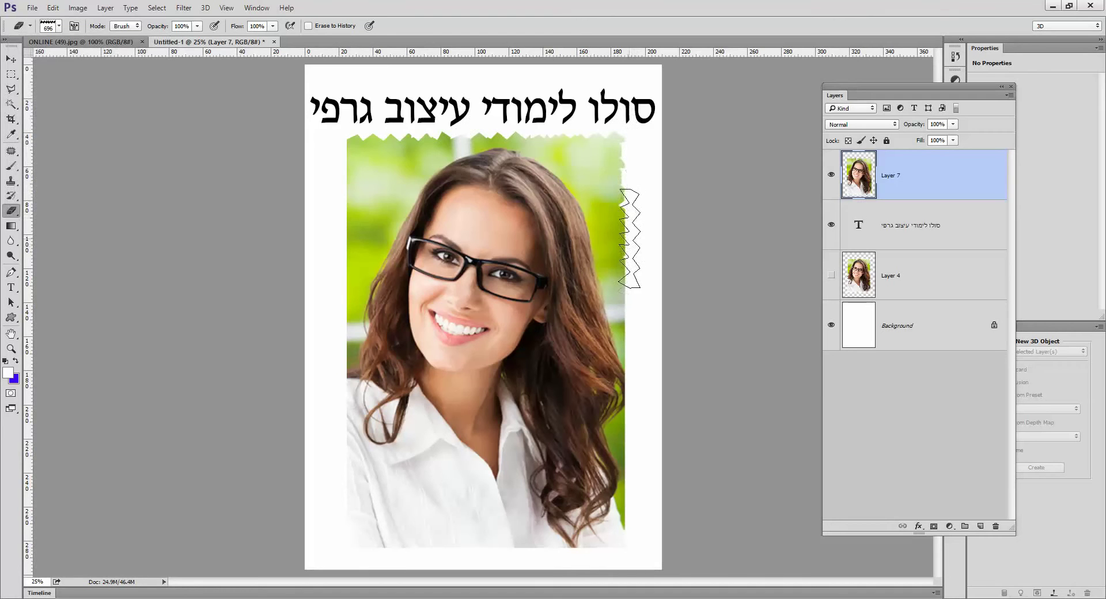
click(631, 237)
click(629, 306)
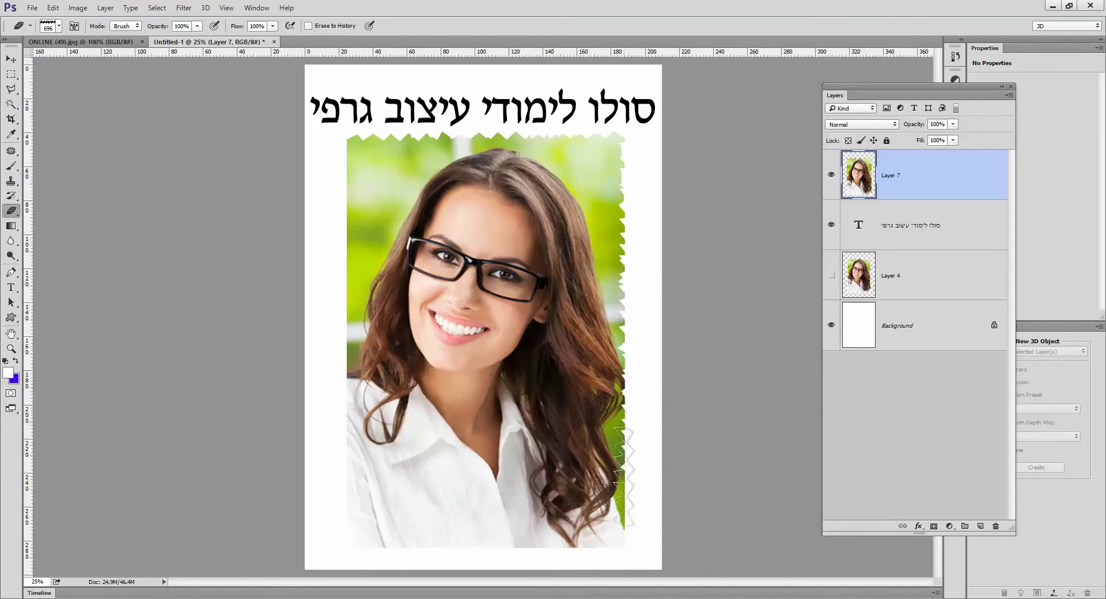
click(630, 423)
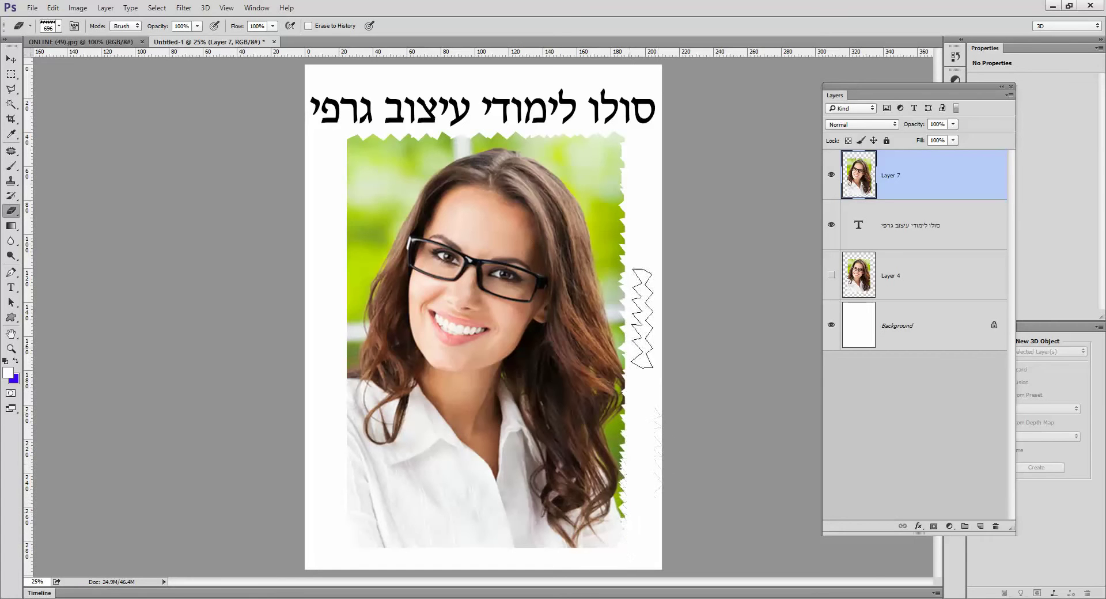
Erase down the photo's left edge with the vertical zigzag tip to make it jagged
click(344, 185)
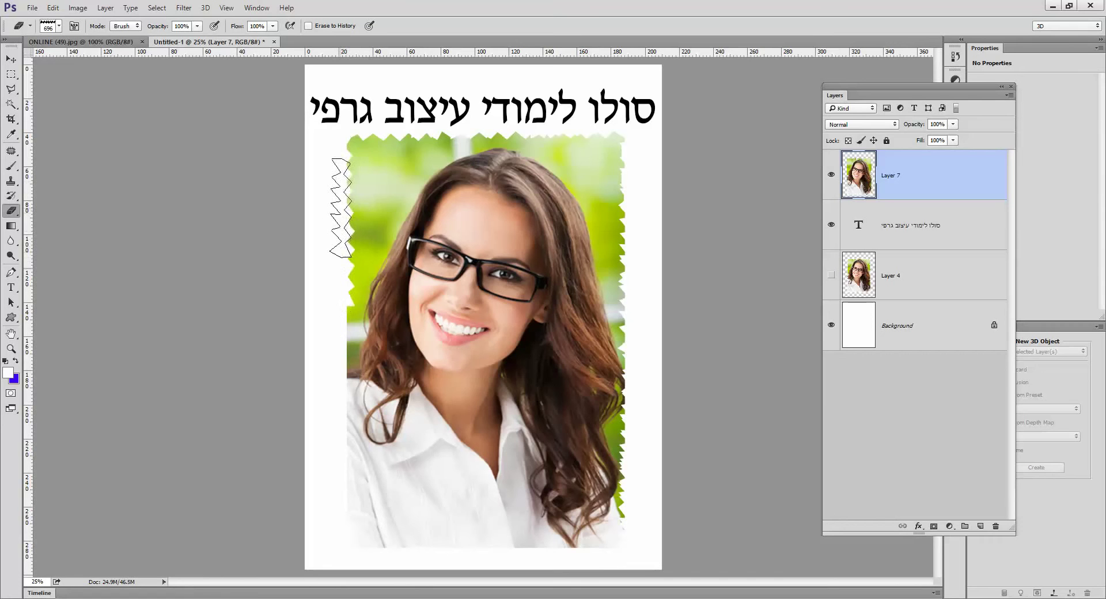
click(344, 216)
mouse_move(344, 276)
mouse_down()
mouse_move(334, 148)
mouse_move(329, 297)
mouse_move(340, 308)
mouse_move(348, 494)
mouse_move(340, 536)
mouse_move(326, 514)
mouse_move(323, 544)
mouse_move(343, 524)
mouse_up()
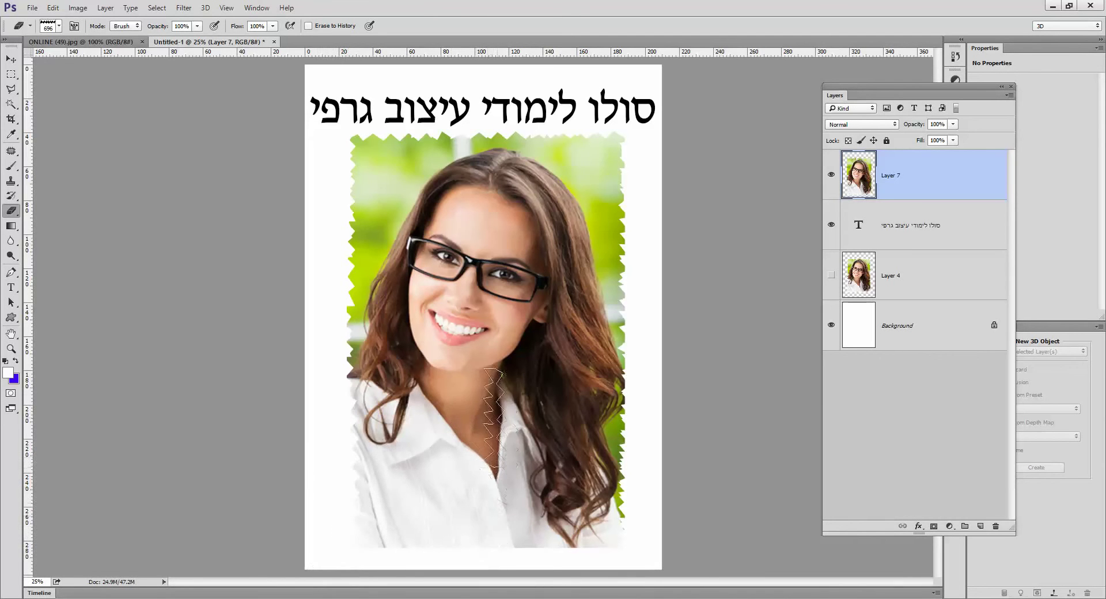
Rotate the eraser tip back to horizontal and erase along the photo's bottom edge in a zigzag
click(60, 26)
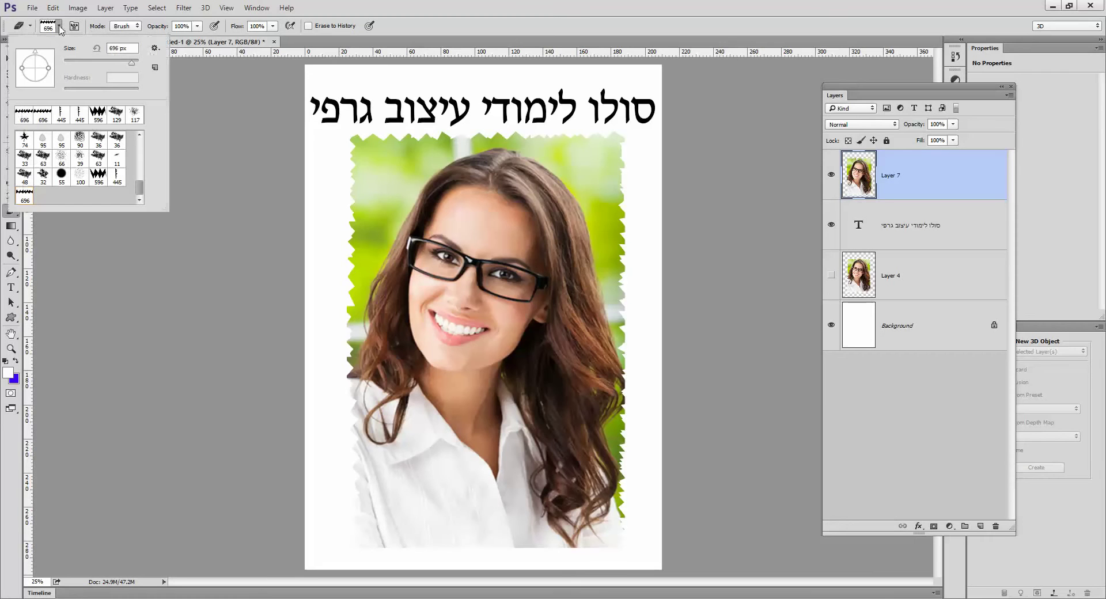
drag(36, 56, 53, 68)
click(389, 550)
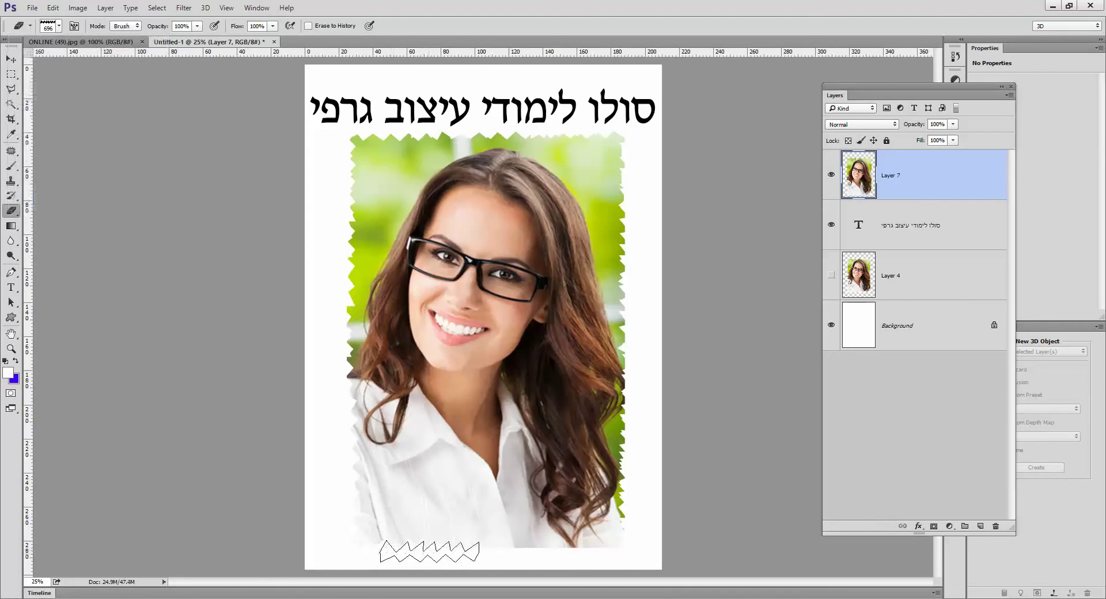
mouse_move(495, 545)
mouse_down()
mouse_move(535, 554)
mouse_move(537, 541)
mouse_move(609, 542)
mouse_move(562, 550)
mouse_up()
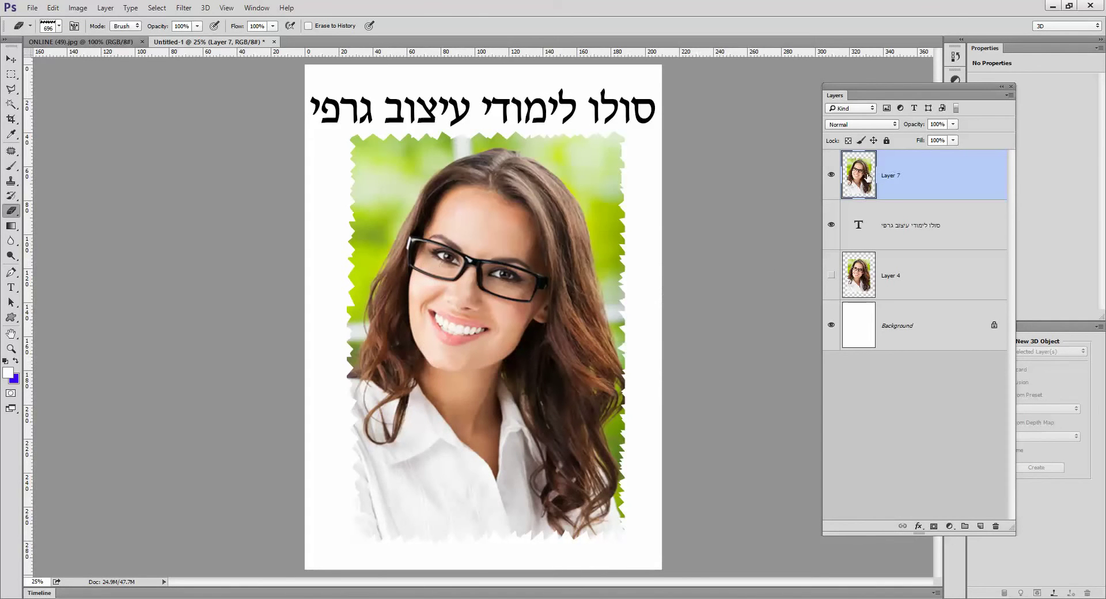
Try a black fill on the Background layer behind the jagged photo and undo it
click(850, 329)
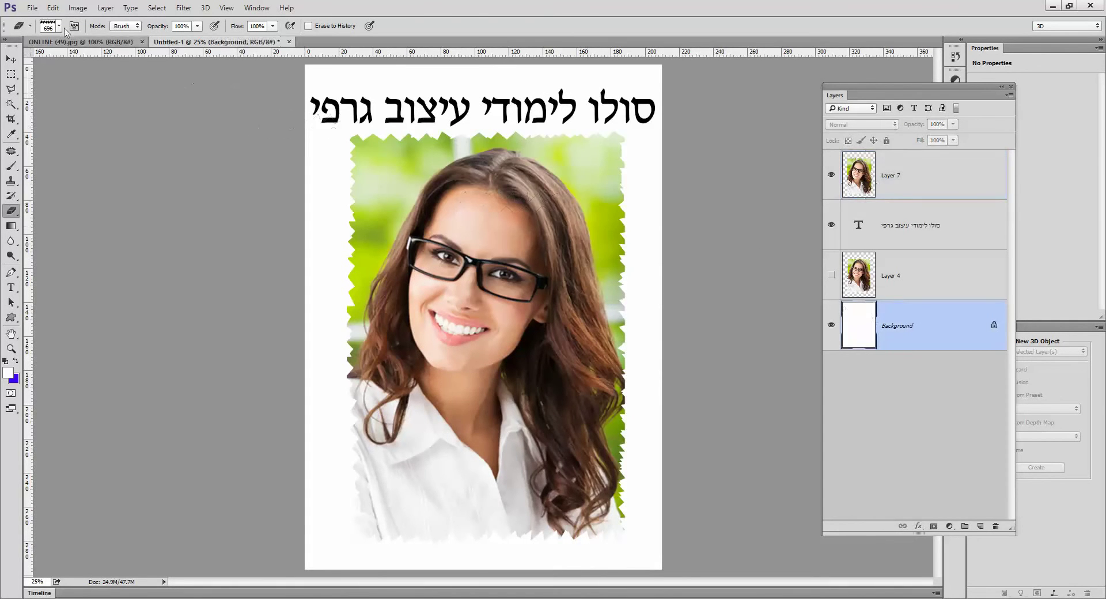
click(53, 7)
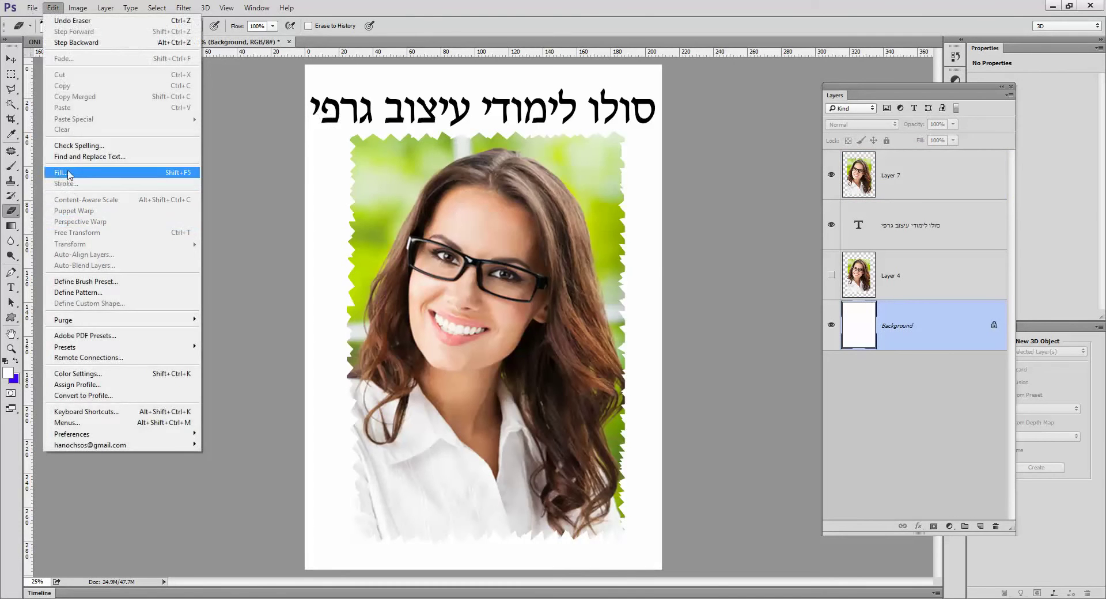
click(65, 173)
click(697, 181)
key(e)
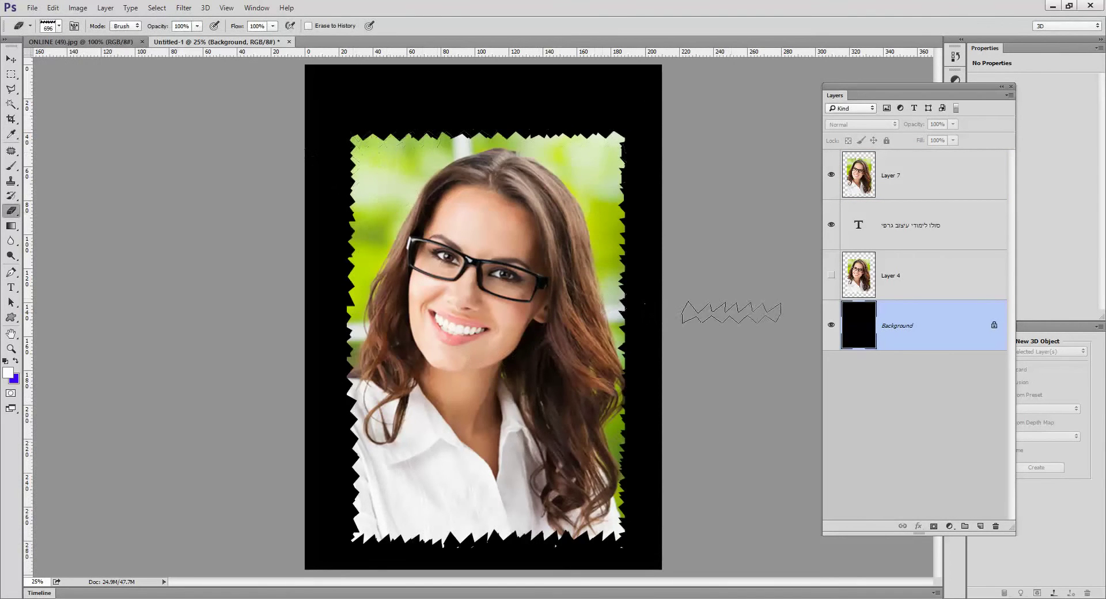
key(ctrl+z)
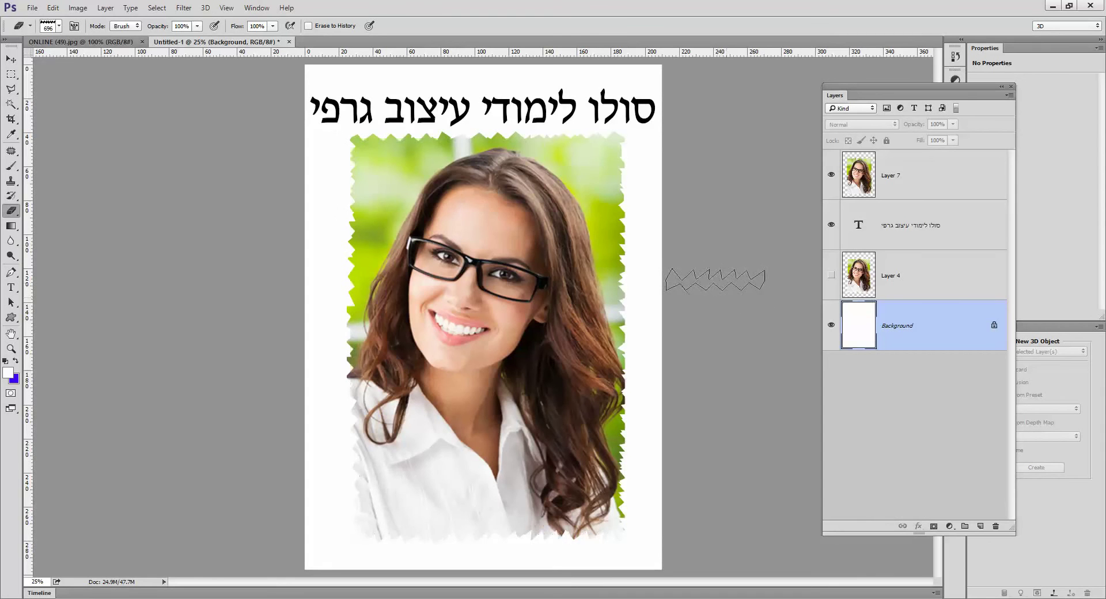
Give Layer 7 a drop shadow with 20 px distance, 22% spread and a larger size
click(874, 275)
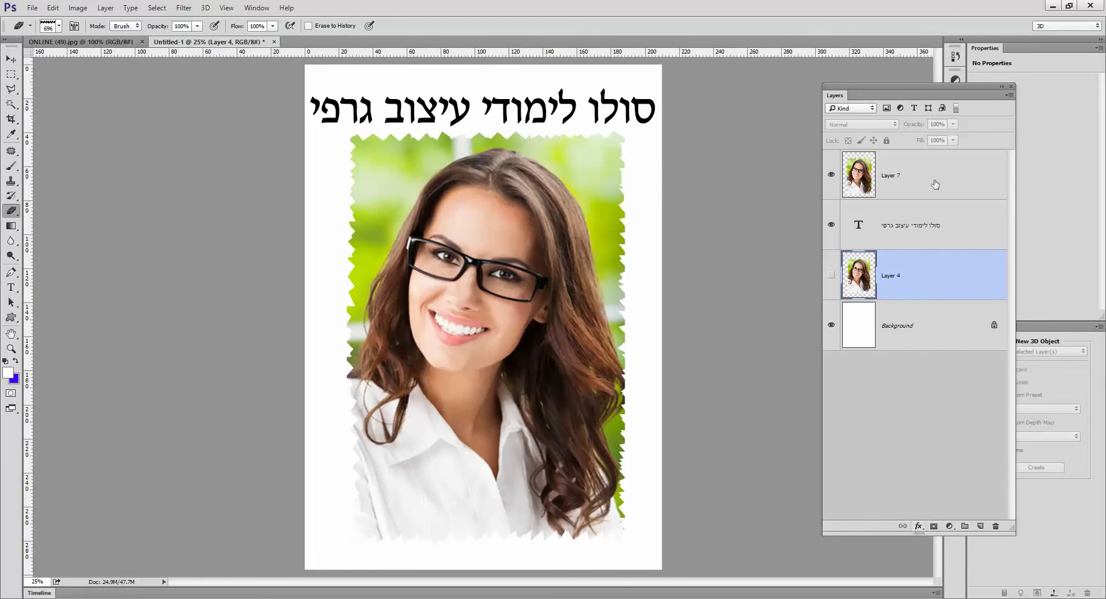
click(882, 170)
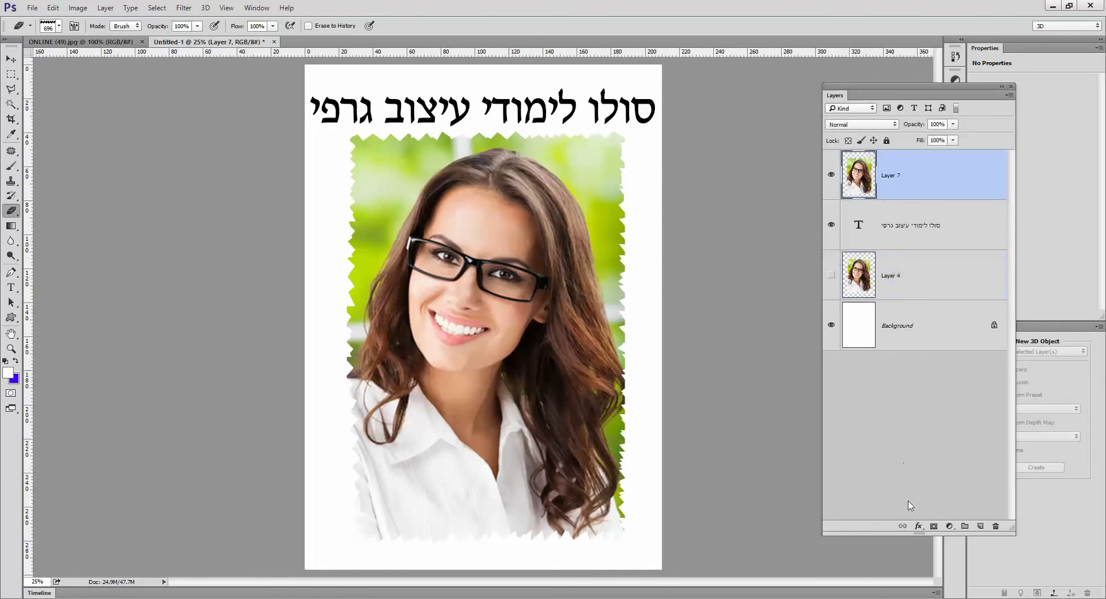
click(918, 526)
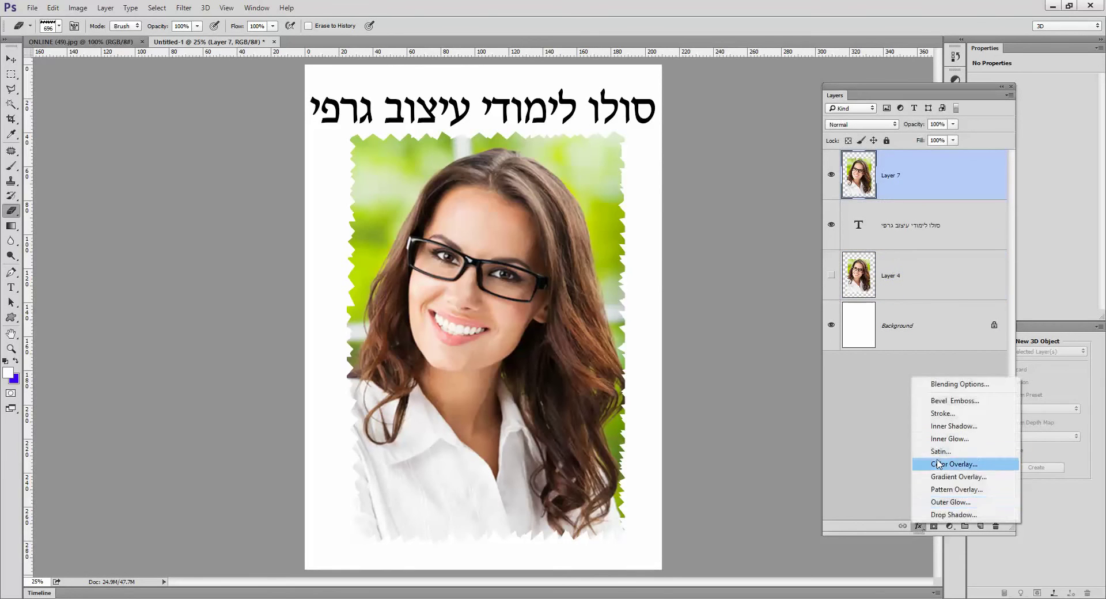
click(942, 515)
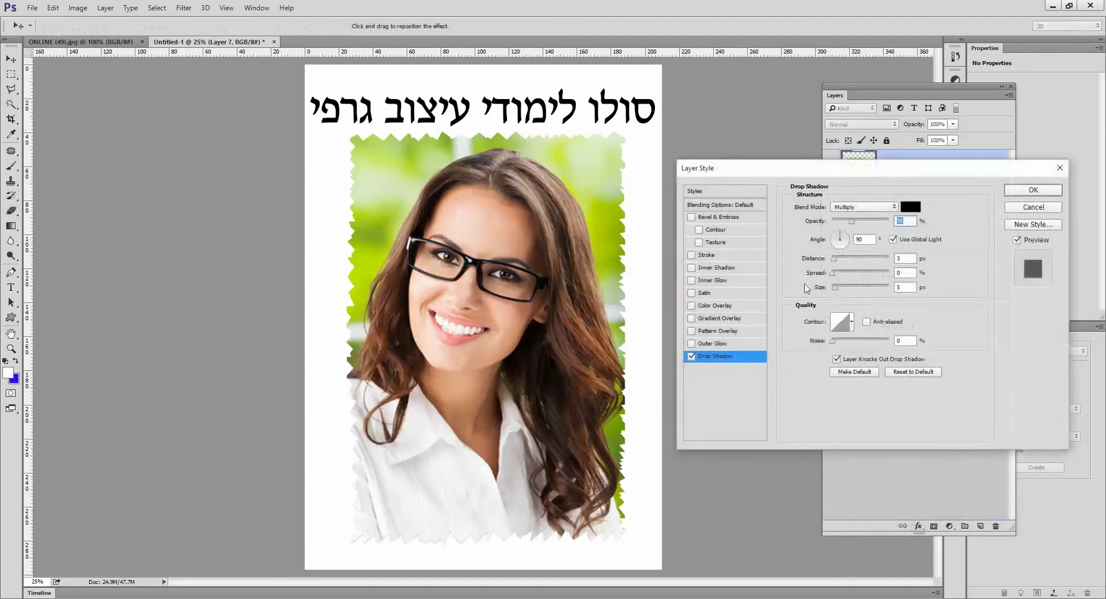
drag(771, 173, 749, 119)
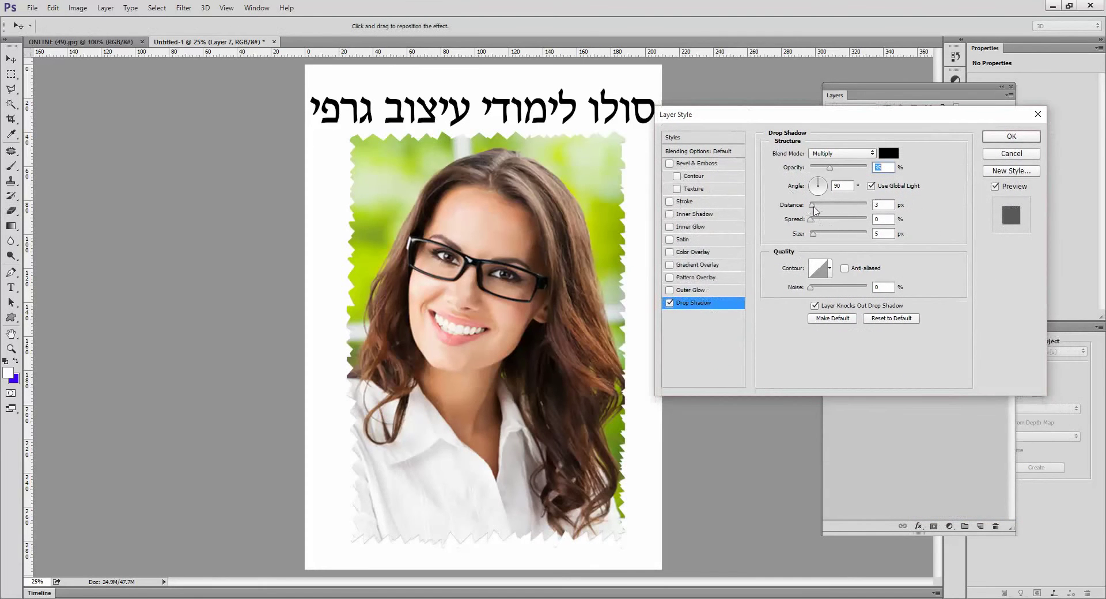
drag(814, 204, 832, 237)
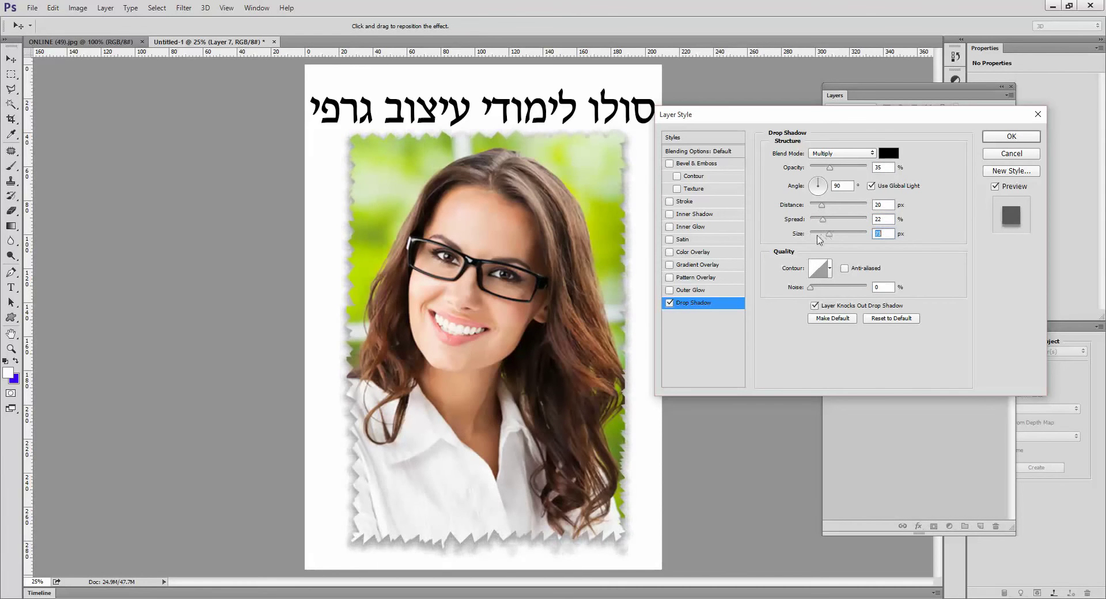
Add a thin white (ffffff) inside stroke to Layer 7 and apply the layer style
click(699, 203)
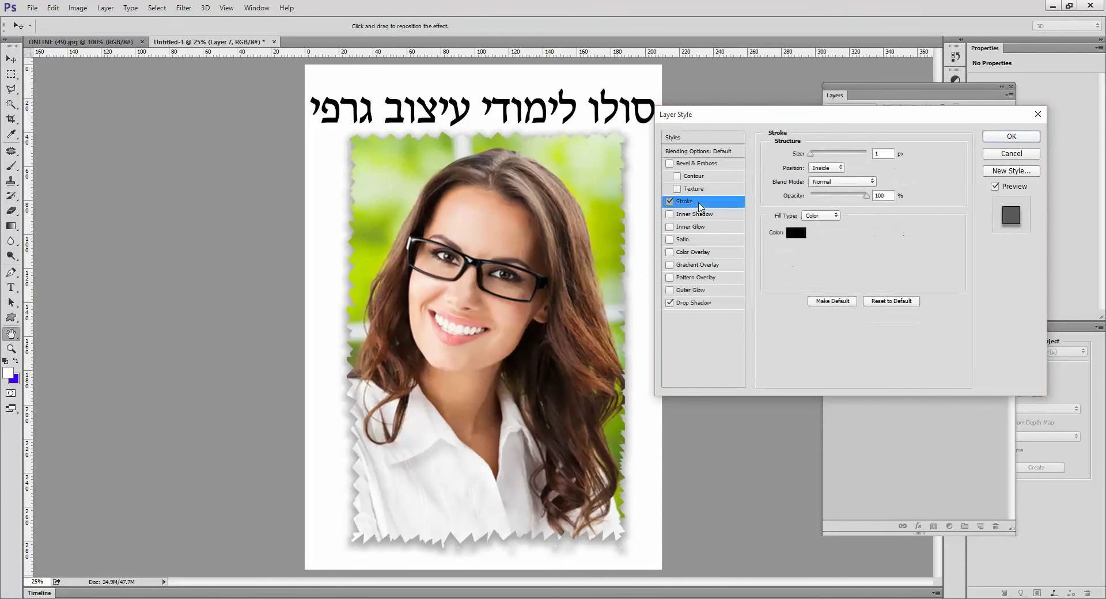
drag(815, 156, 818, 157)
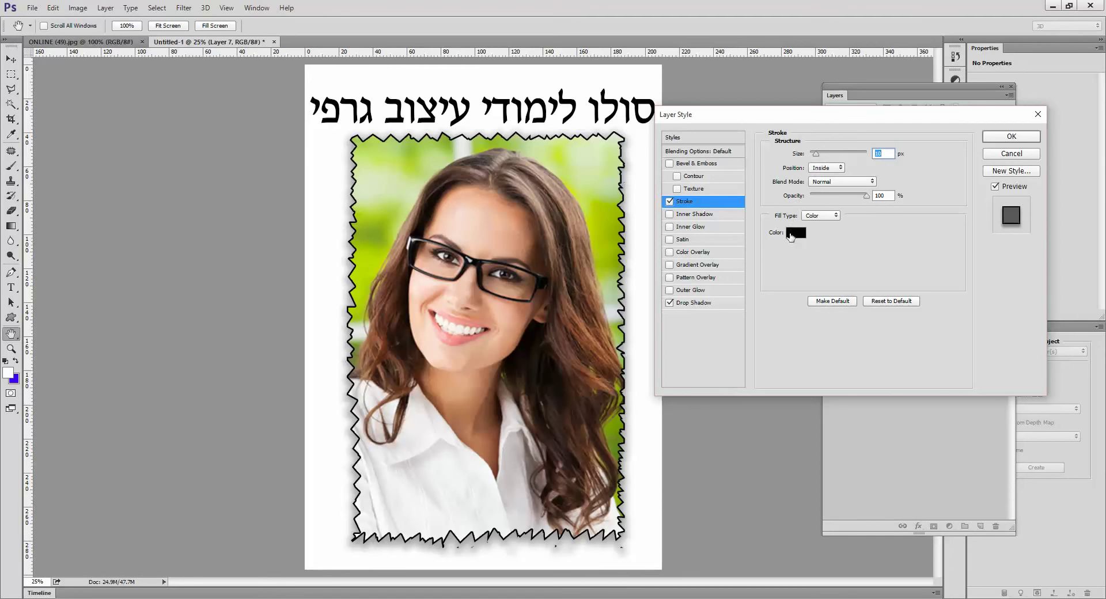
click(796, 236)
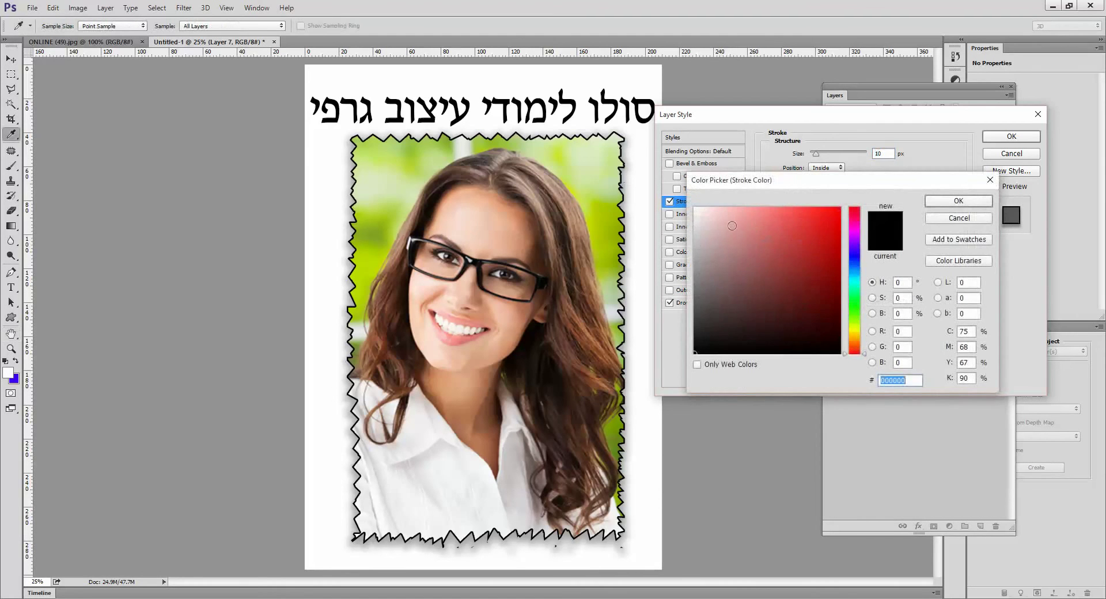
drag(713, 220, 690, 205)
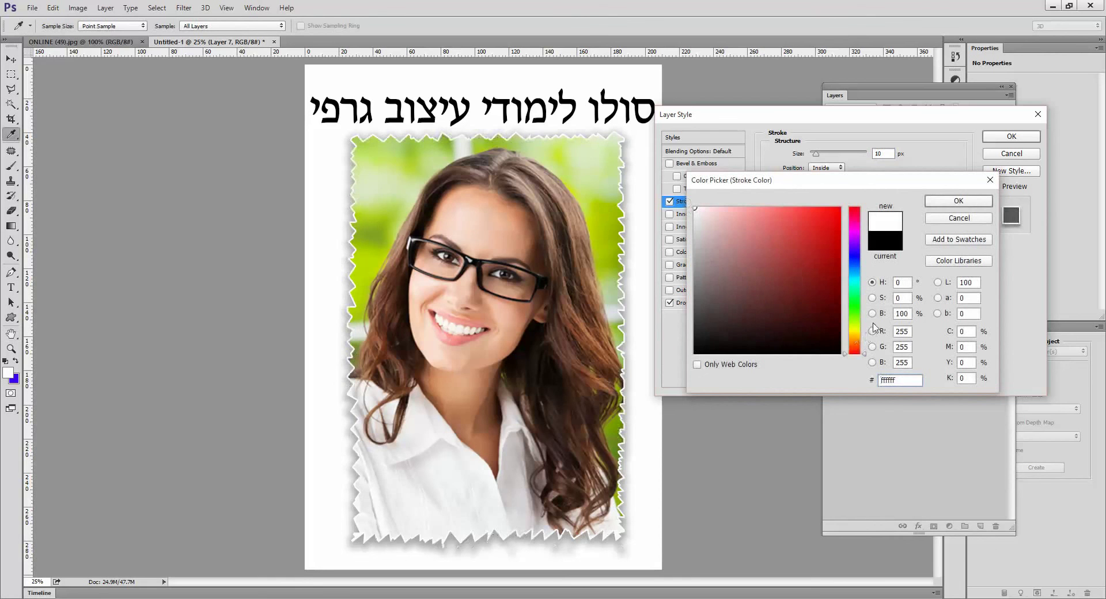
click(978, 202)
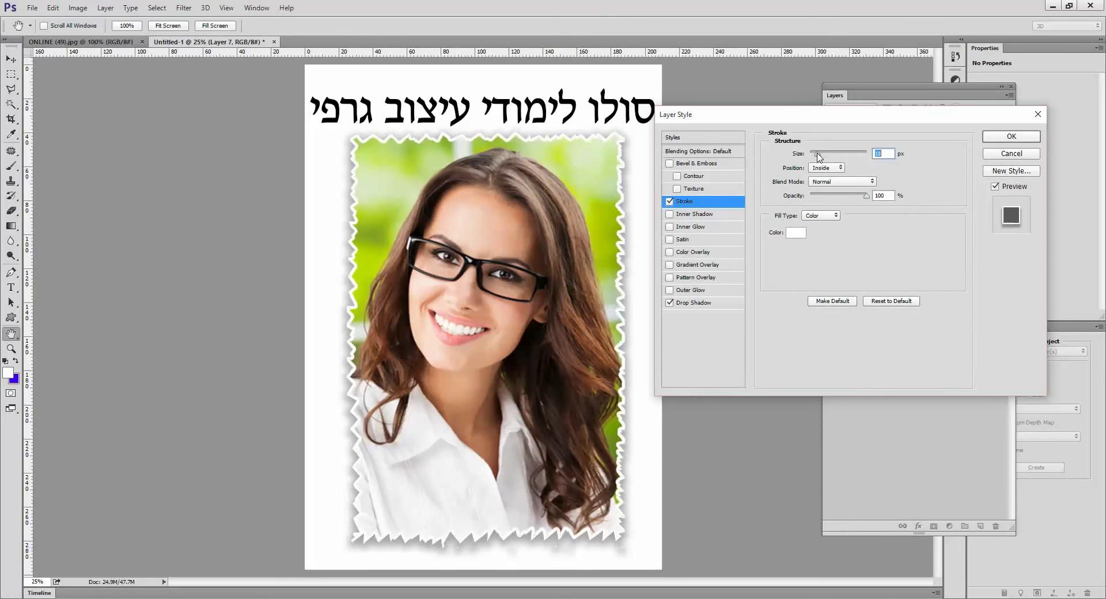
mouse_move(818, 155)
mouse_down()
mouse_move(842, 155)
mouse_move(816, 156)
mouse_up()
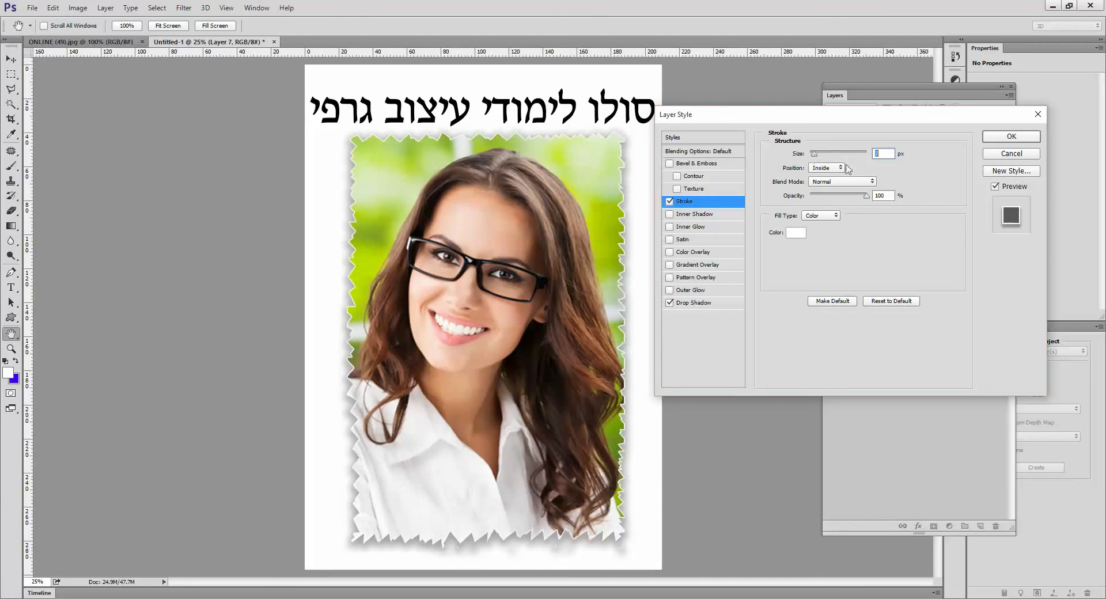
click(1030, 139)
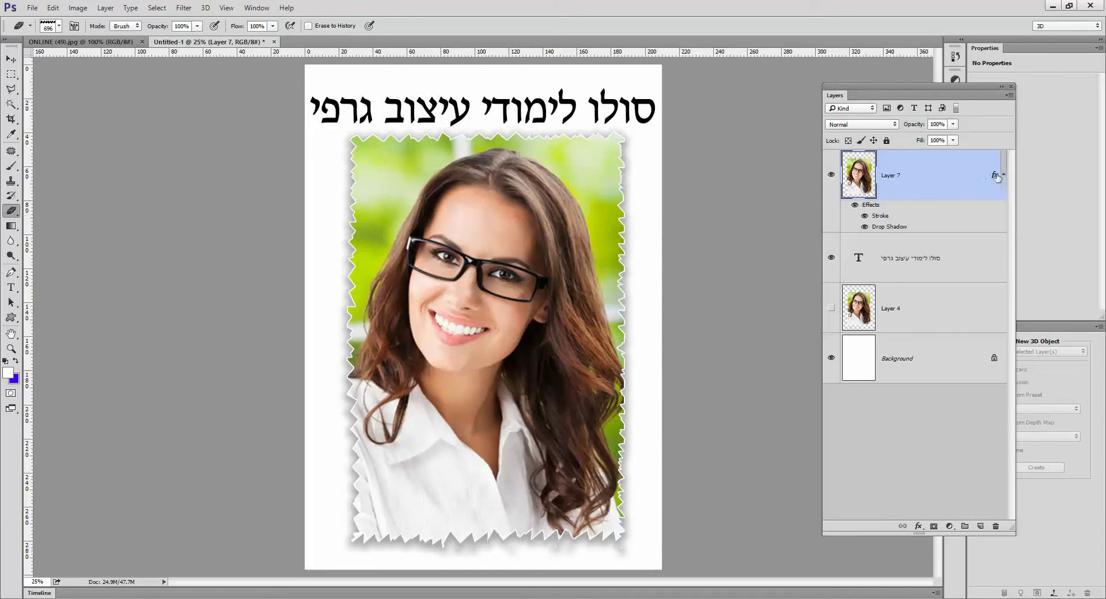
Remove the stroke and drop shadow effects from Layer 7
mouse_move(996, 177)
mouse_down()
mouse_move(980, 254)
mouse_move(997, 527)
mouse_up()
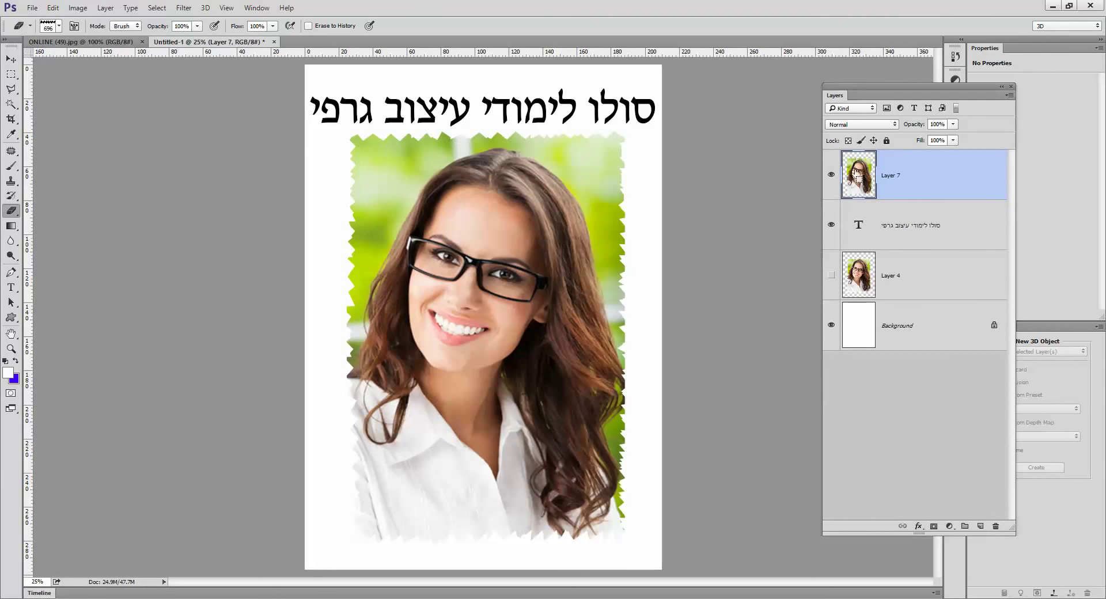
Load the jagged photo outline of Layer 7 as a selection and feather it by 15 pixels
ctrl+click(858, 173)
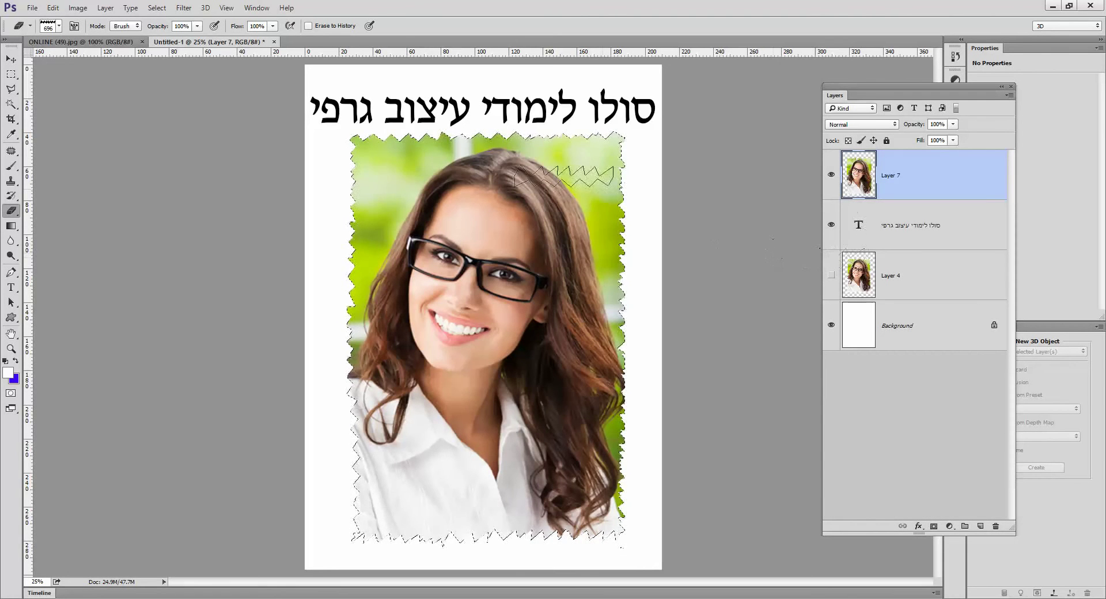
click(156, 8)
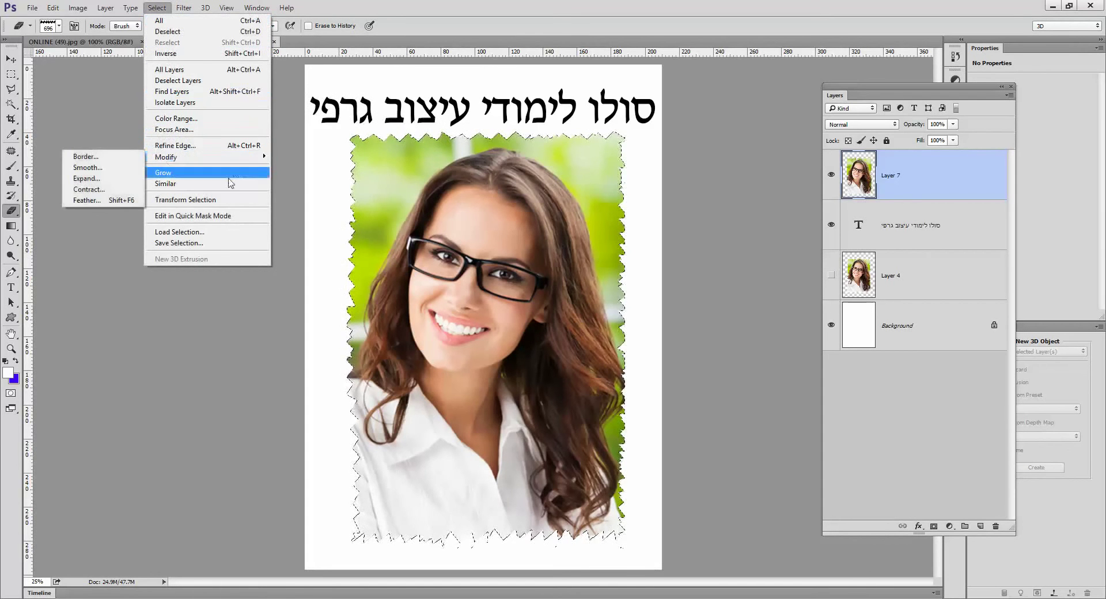
click(86, 200)
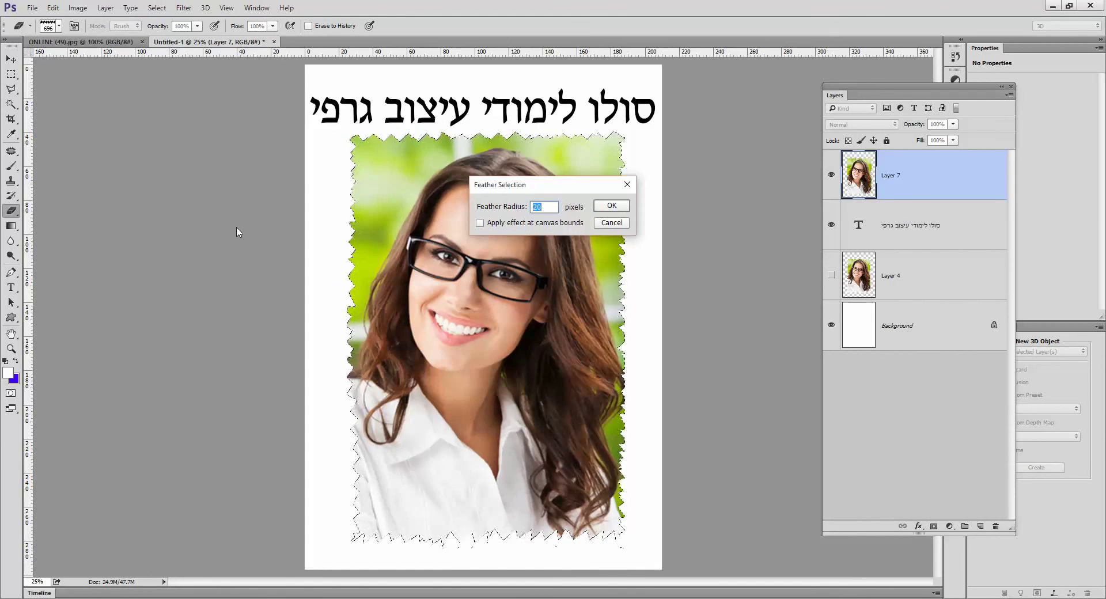
text(15)
key(Return)
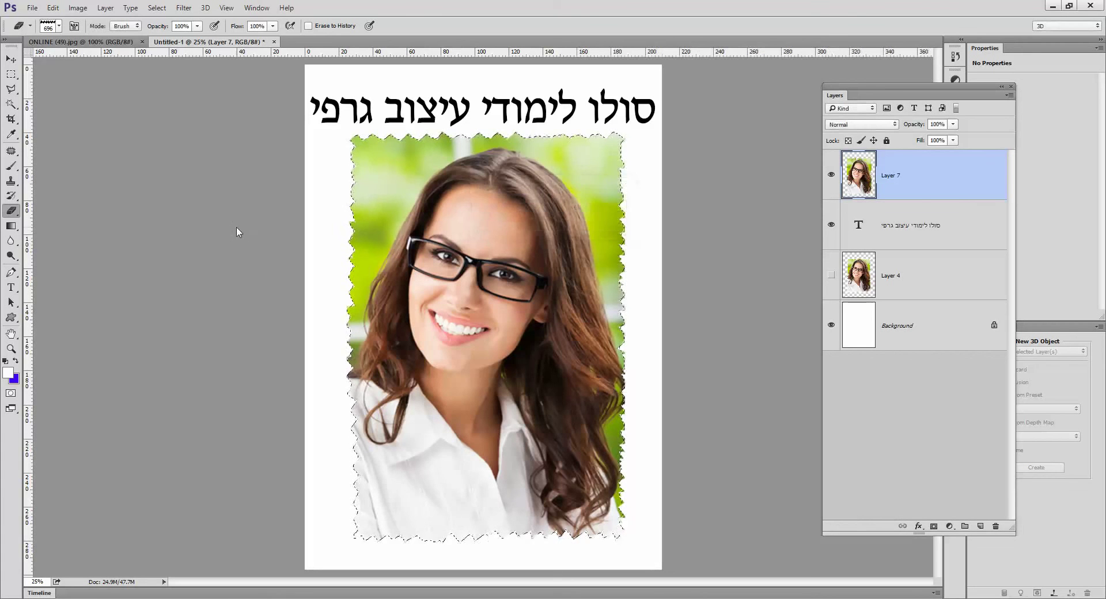
Add a new layer above Layer 7, fill the feathered selection on it with black at 100% opacity, and deselect
click(980, 527)
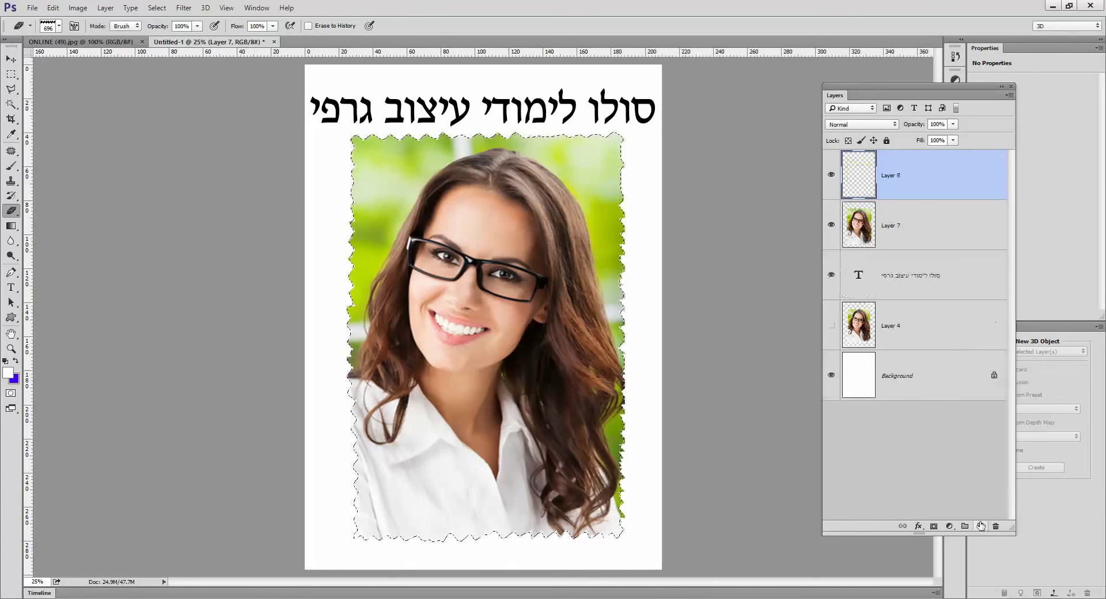
click(58, 8)
click(67, 173)
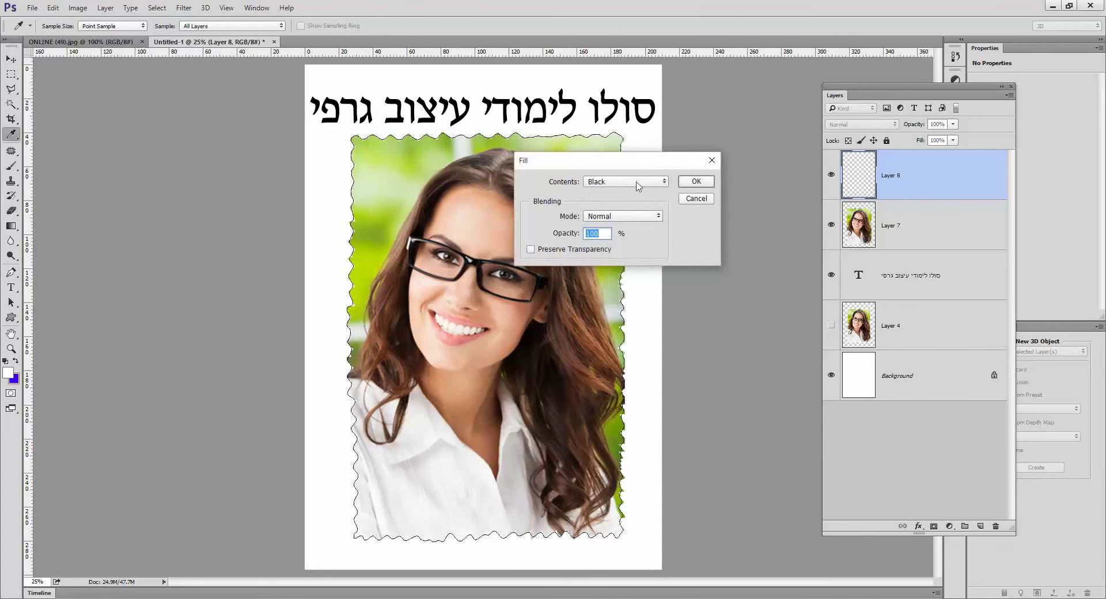
click(696, 181)
key(e)
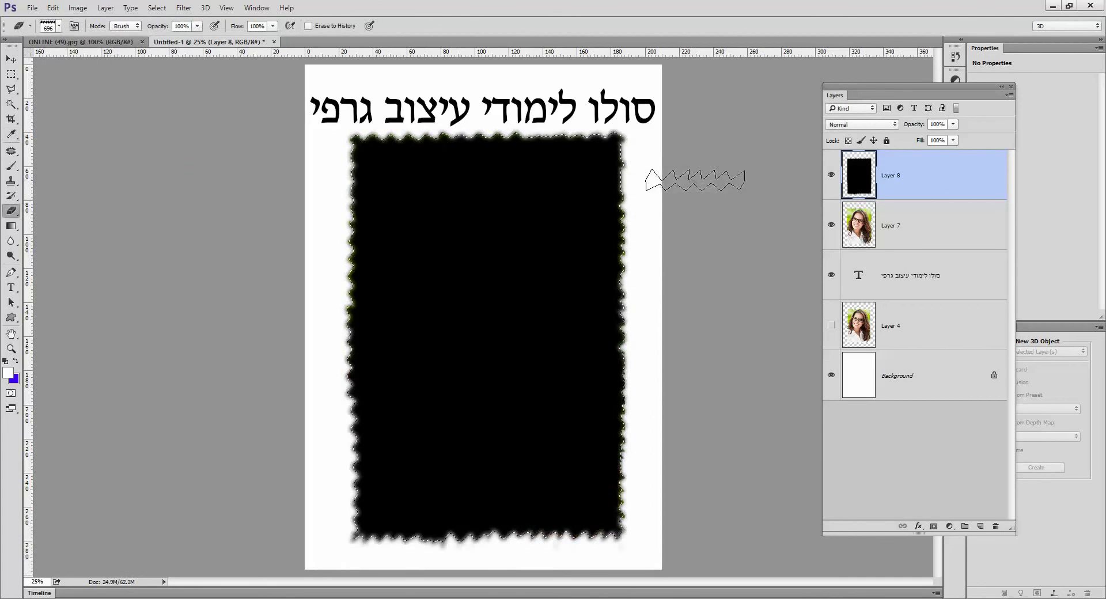
click(157, 7)
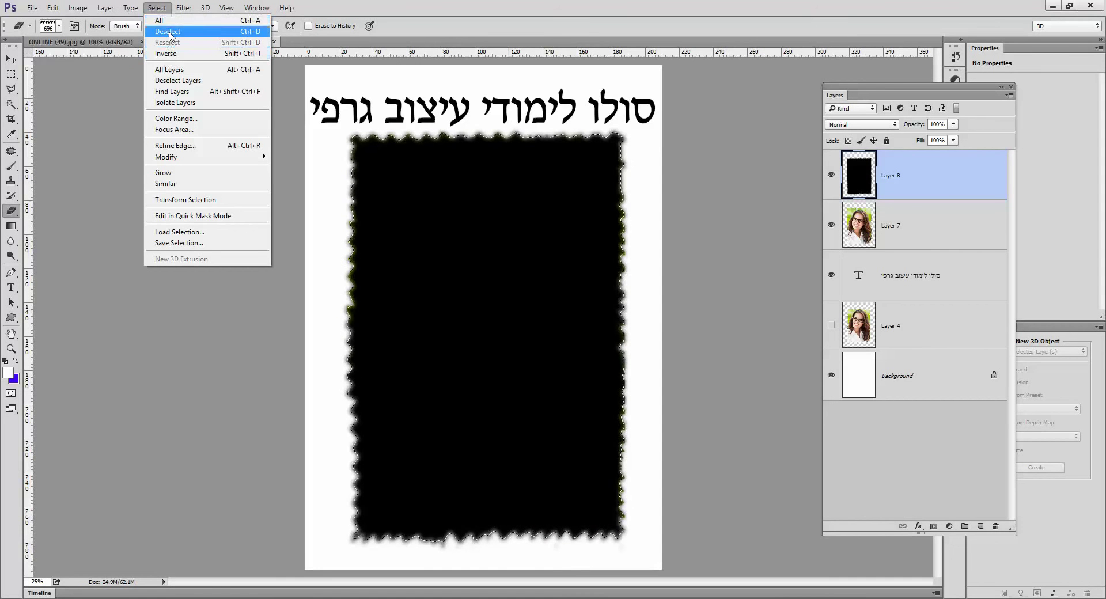
click(169, 31)
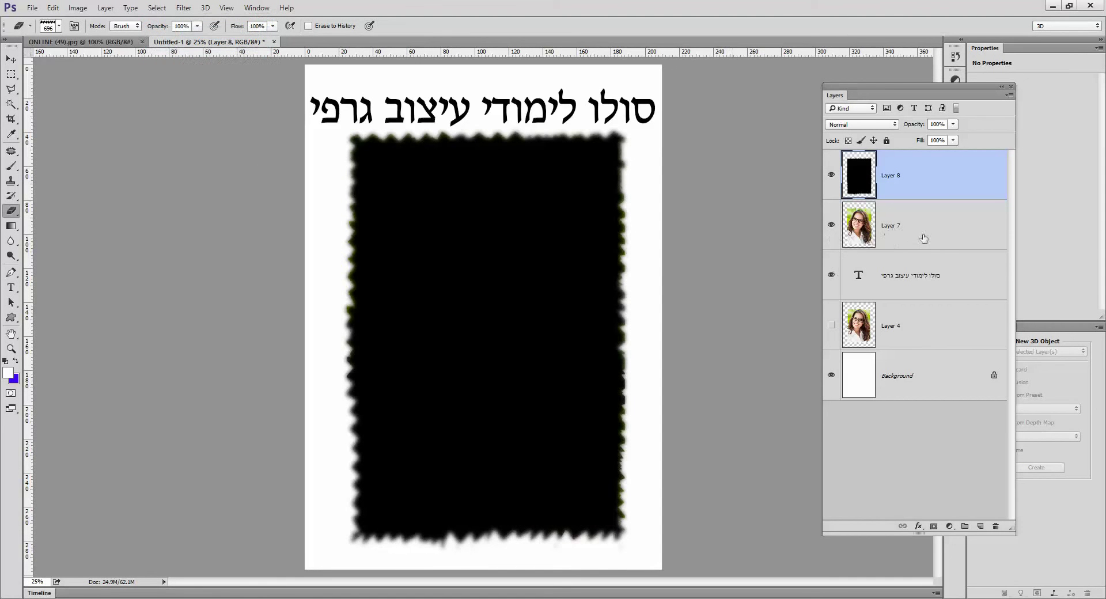
Place Layer 7 above the black-filled layer and shift the photo slightly right and down to offset it from its shadow
drag(909, 245, 899, 169)
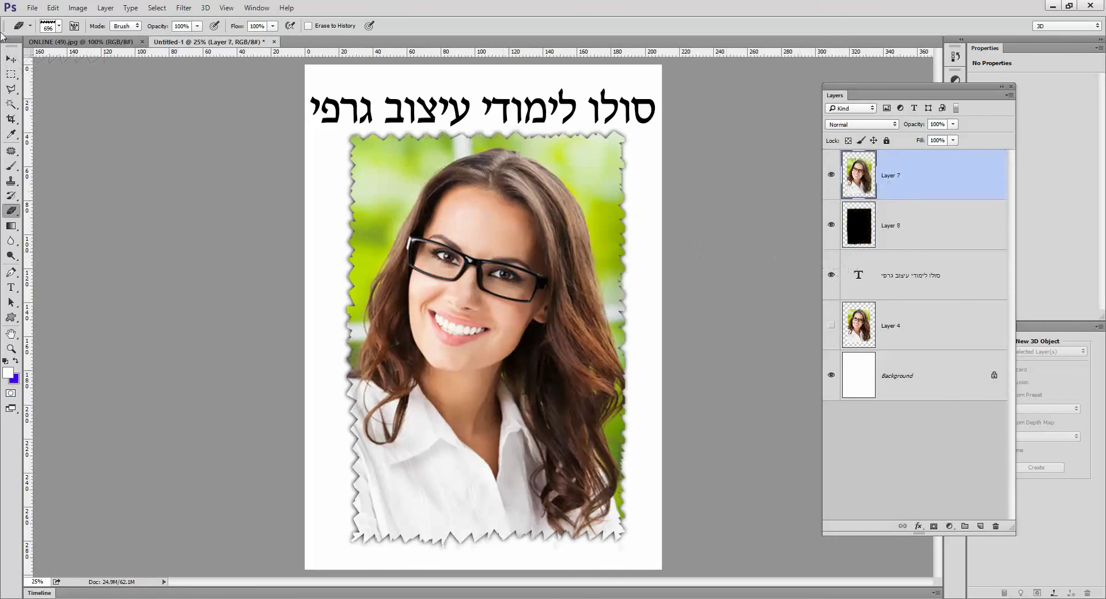
click(11, 59)
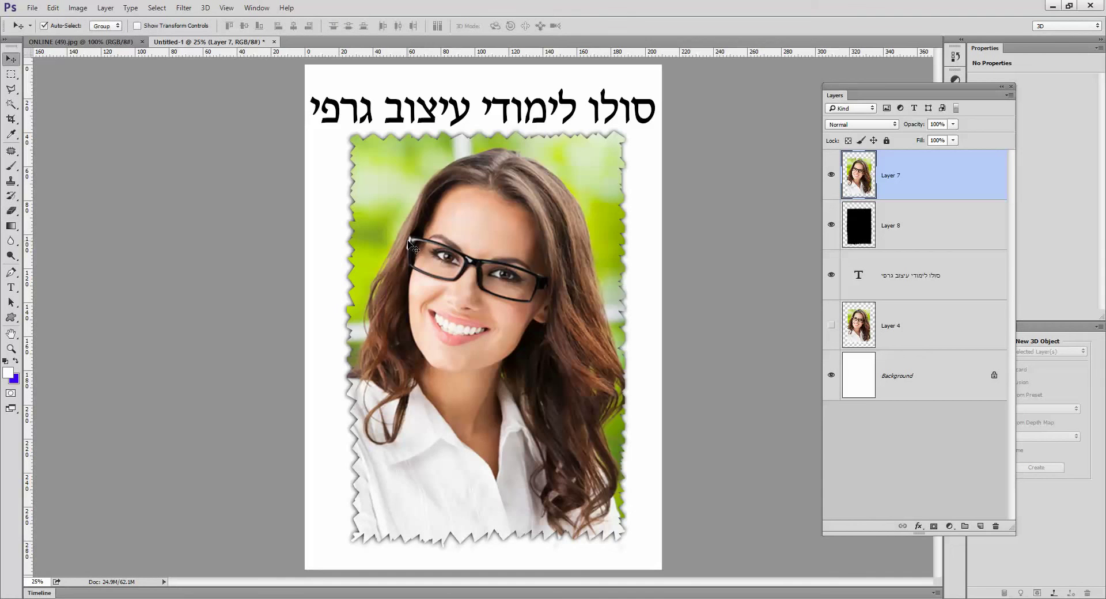
drag(408, 241, 412, 243)
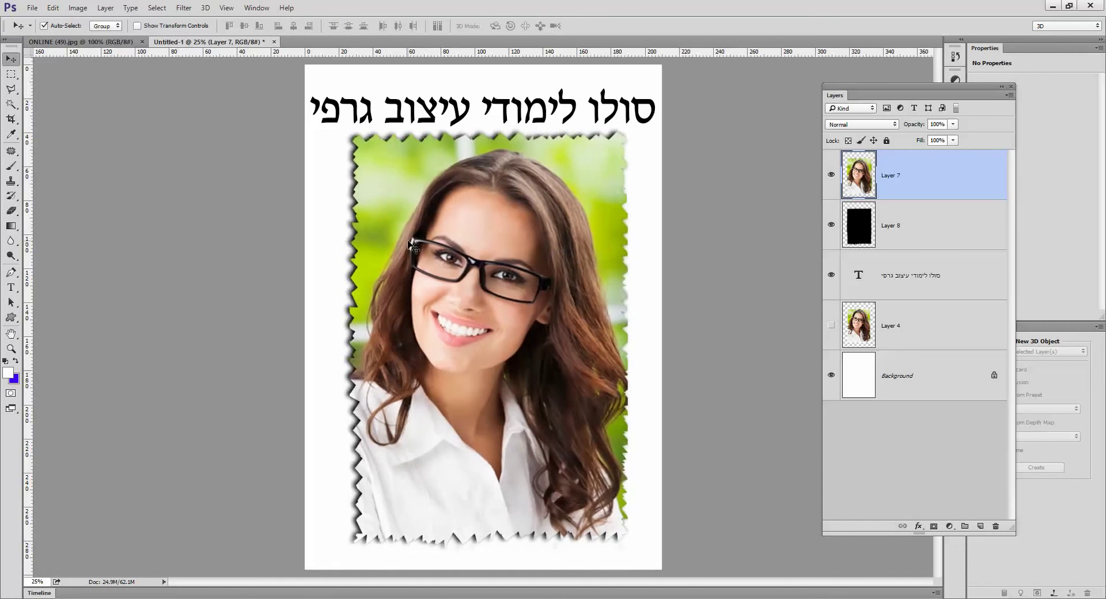
key(shift+Down)
key(shift+Down)
key(shift+Right)
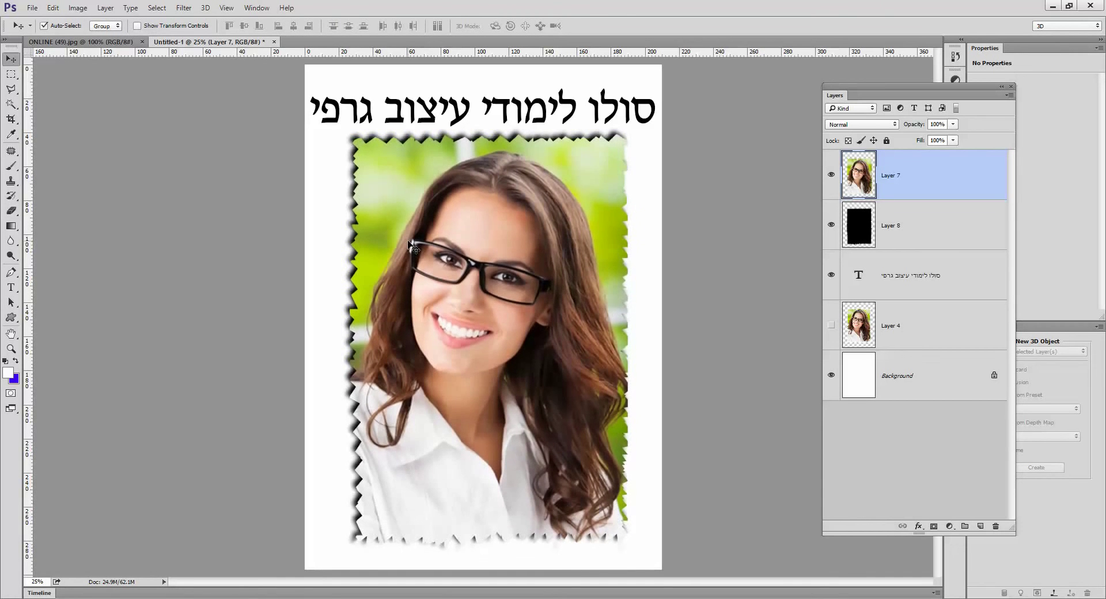
key(shift+Left)
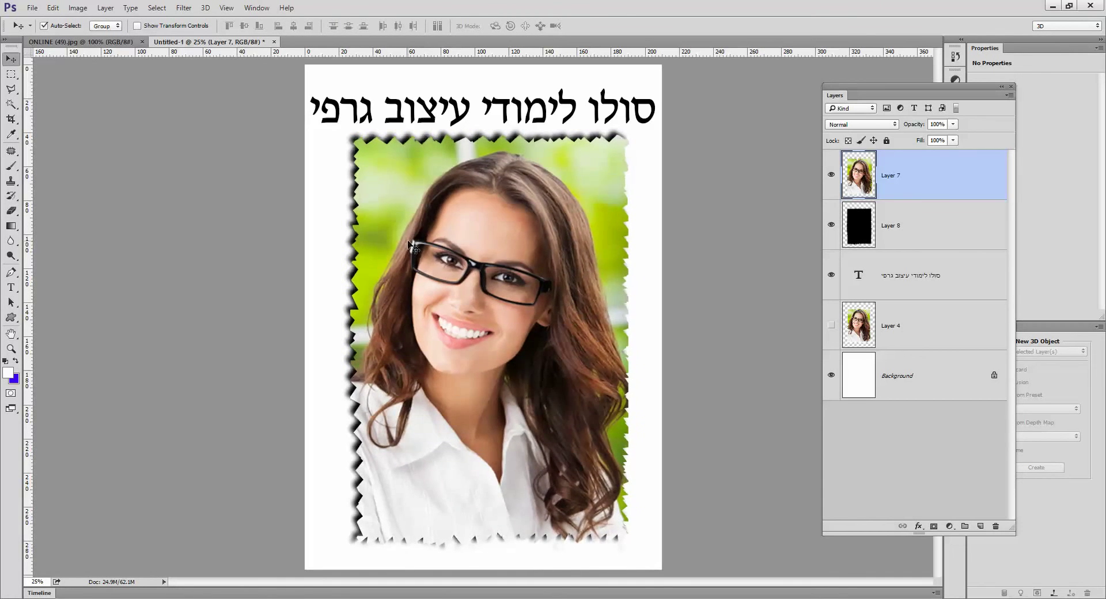